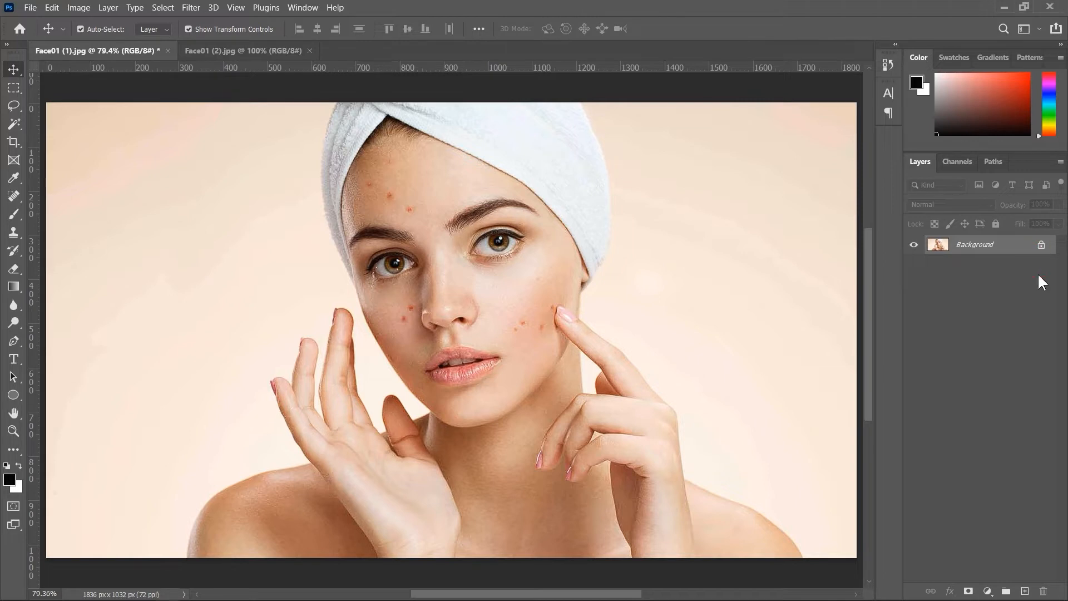
Unlock the Background layer and duplicate it as a working copy
left_click(1042, 248)
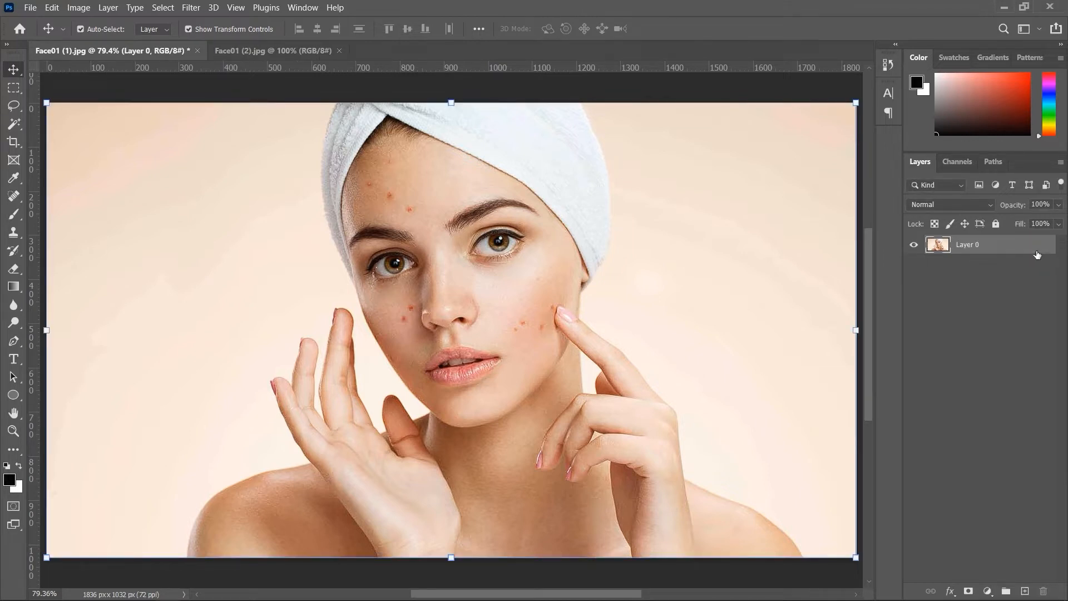
right_click(1019, 250)
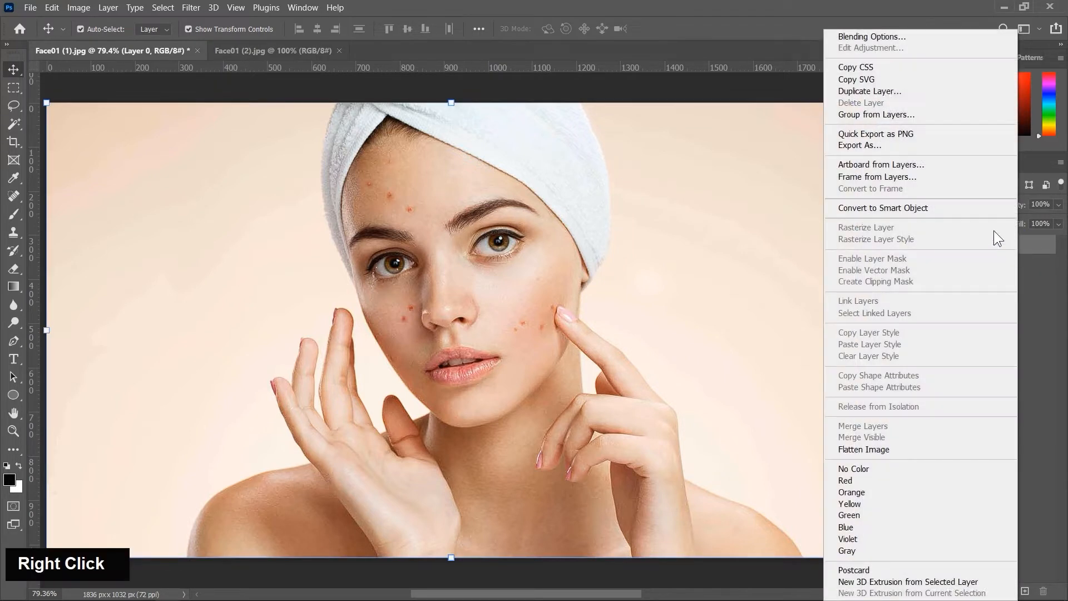
left_click(870, 92)
left_click(650, 165)
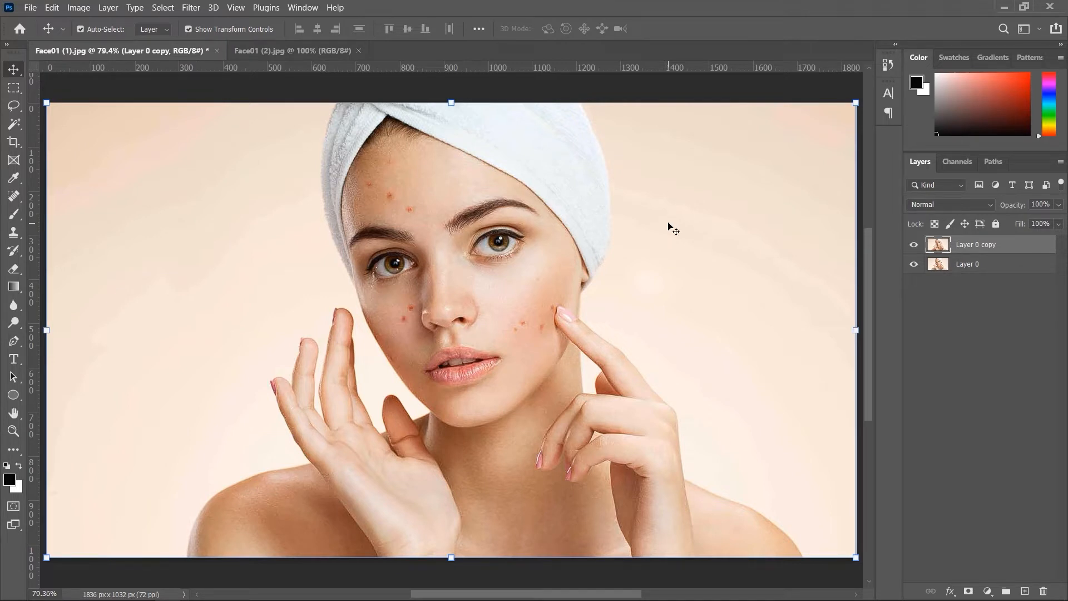
key("ctrl+j")
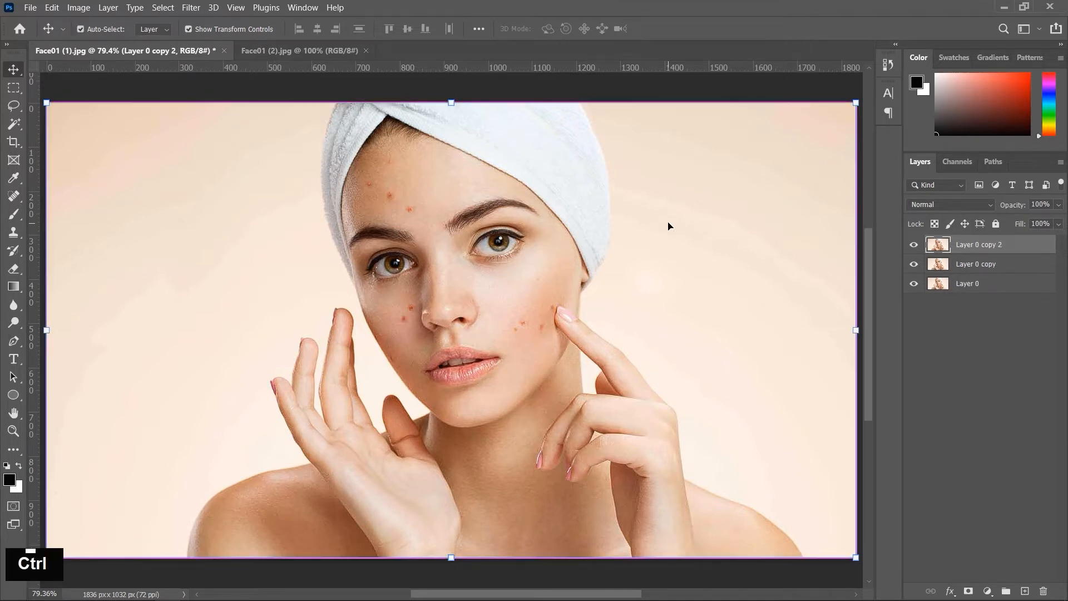
key("ctrl+j")
key("ctrl+z")
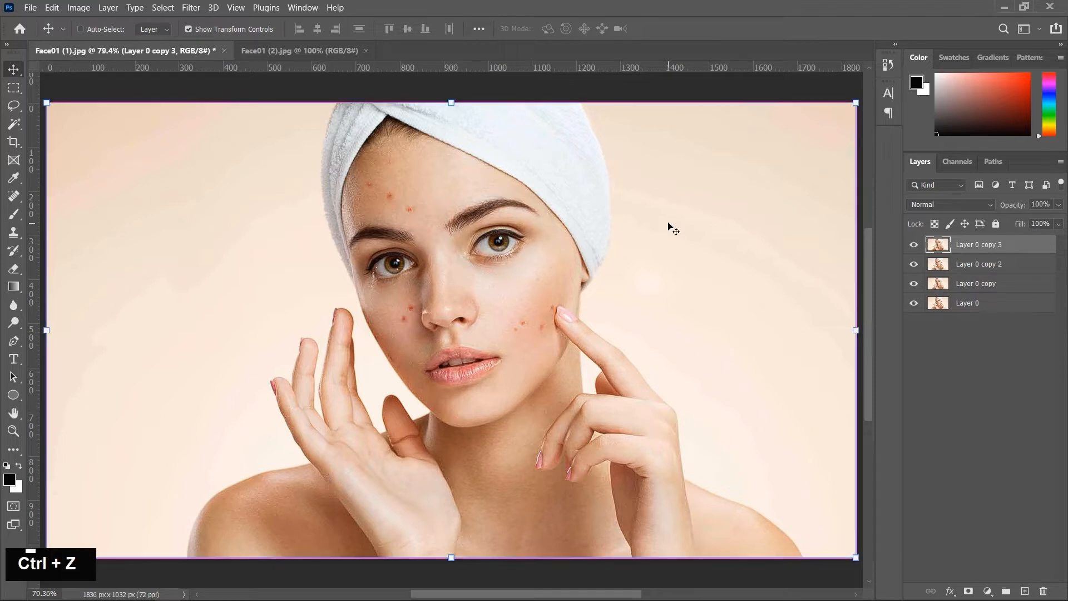
key("ctrl+z")
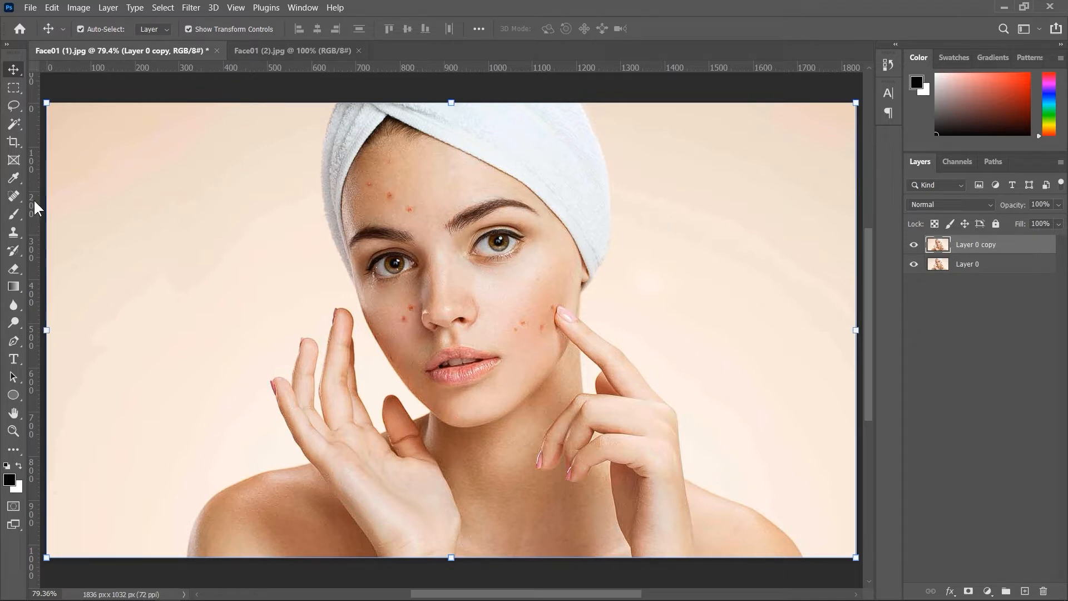
Choose the Spot Healing Brush Tool and set its brush size to 30 for the forehead blemishes
right_click(15, 199)
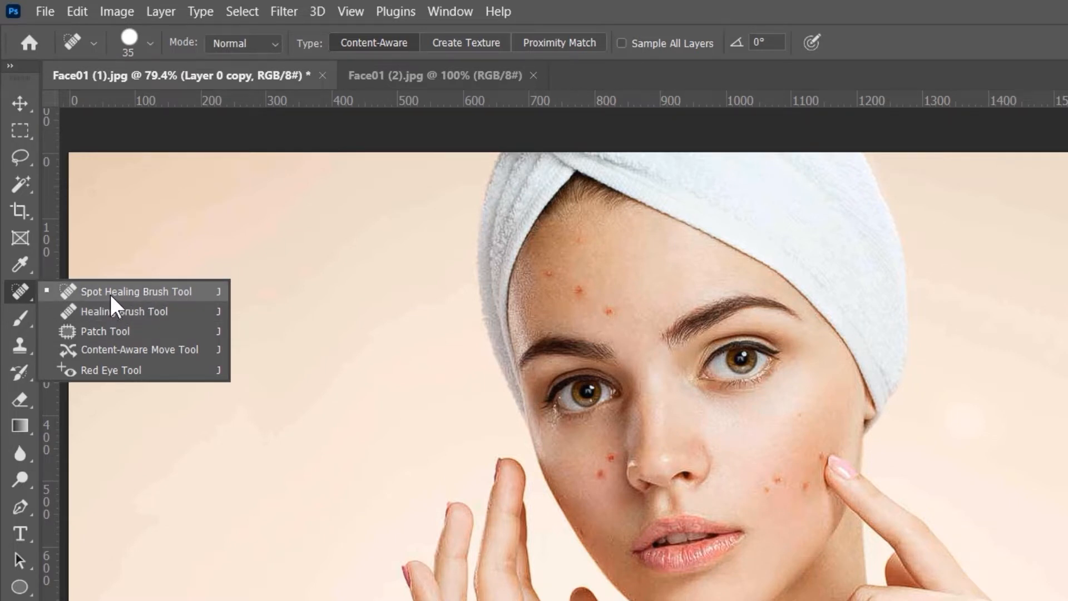
left_click(111, 294)
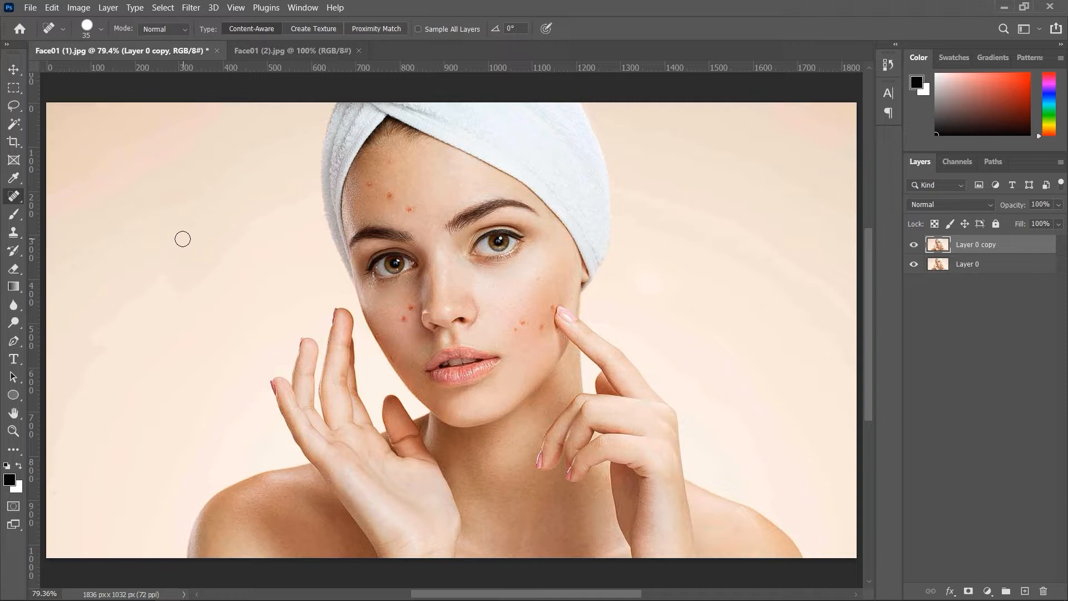
key("bracketleft")
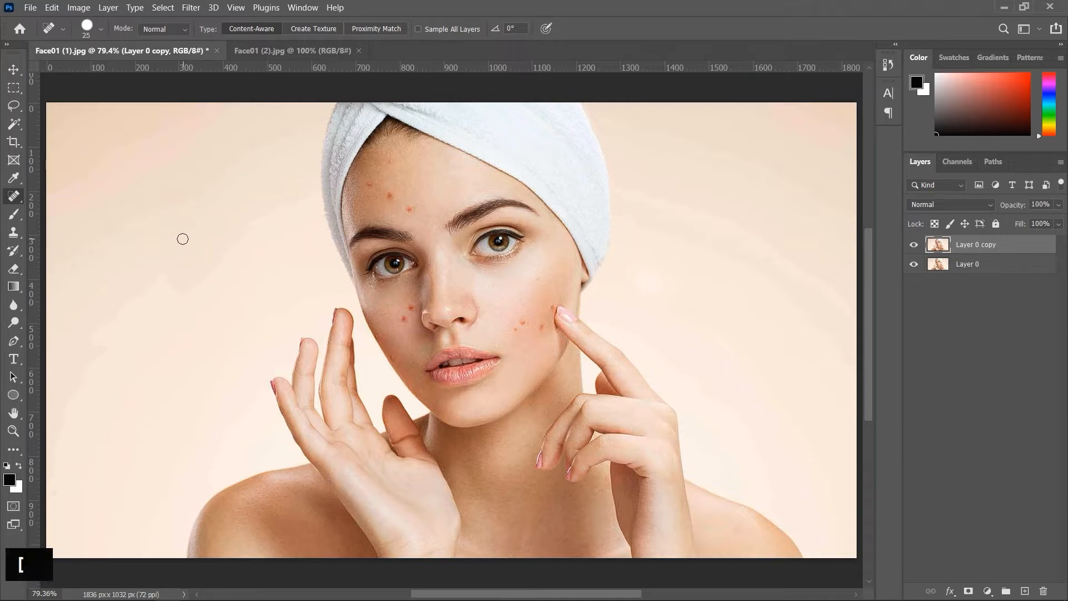
key("bracketright")
key("bracketright")
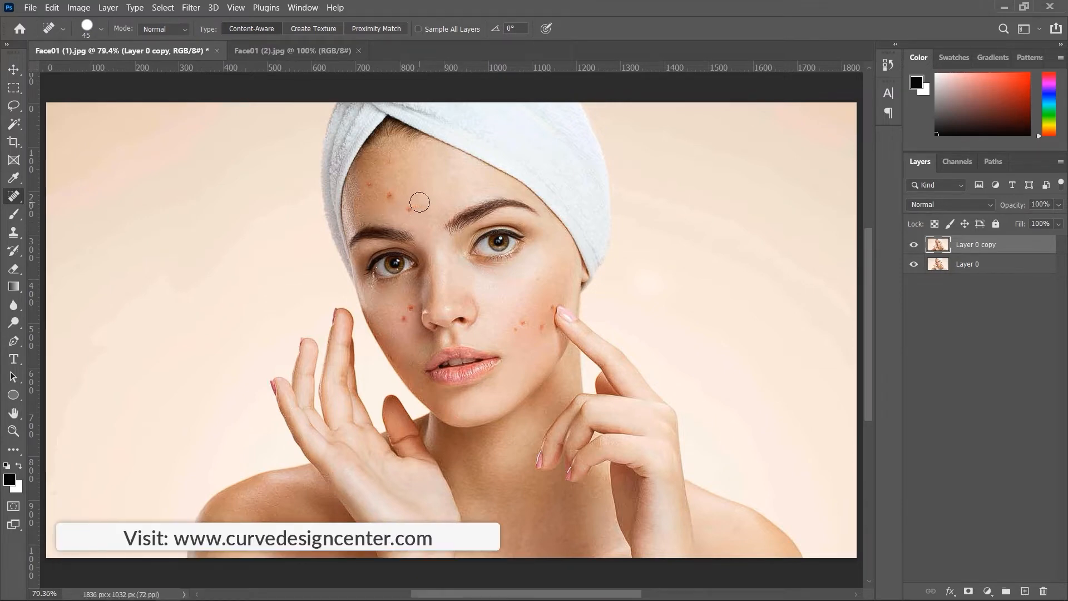
scroll(421, 200, "up", 5)
scroll(420, 200, "up", 2)
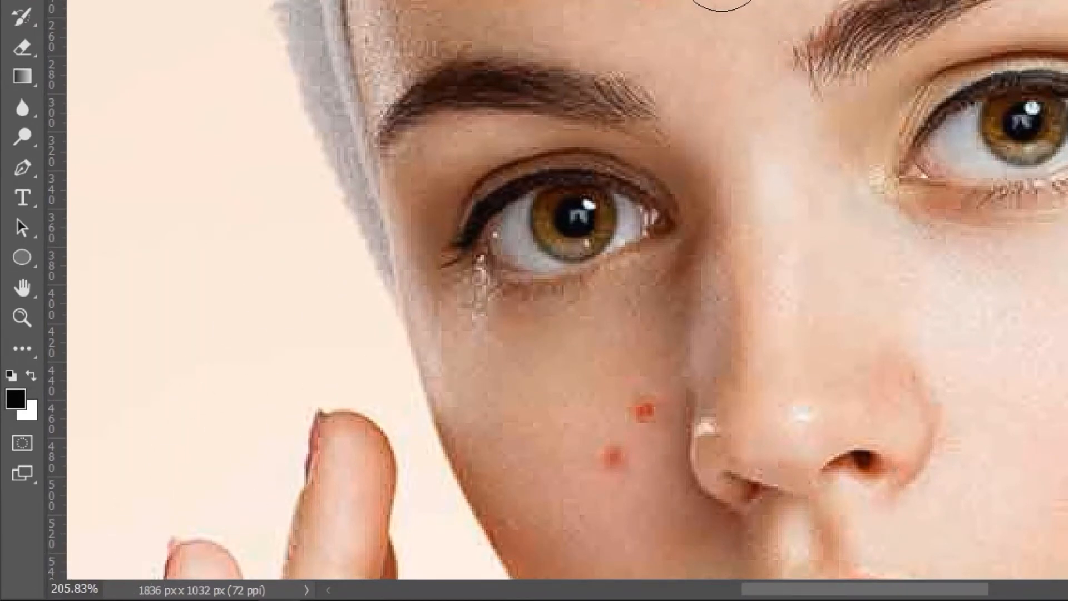
scroll(701, 0, "up", 1)
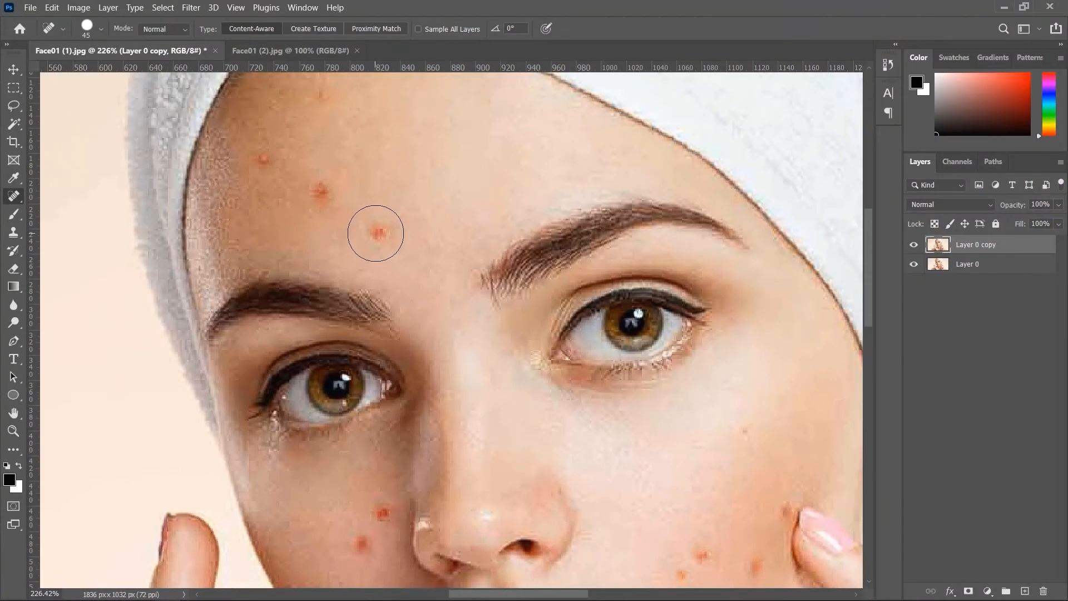
key("bracketleft")
key("bracketleft")
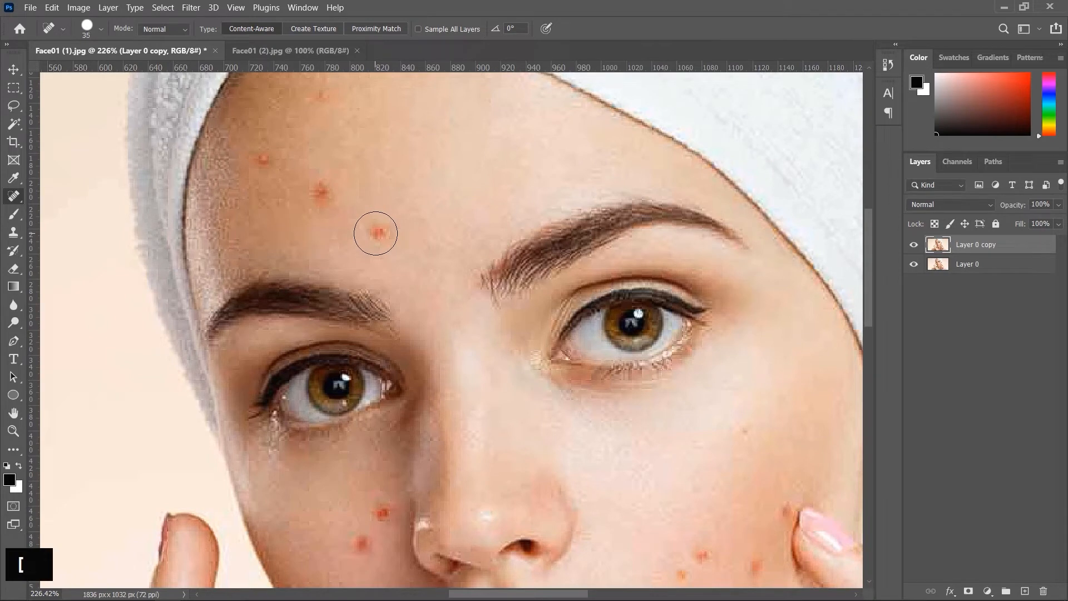
key("bracketleft")
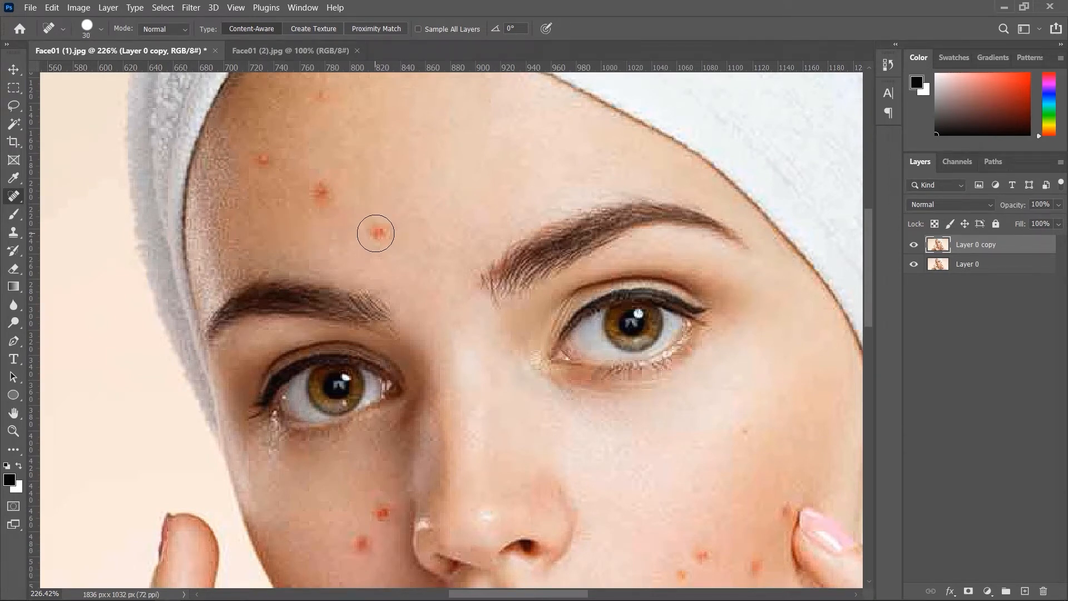
Remove the four red blemishes on the forehead of the duplicate layer with the Spot Healing Brush
left_click(375, 233)
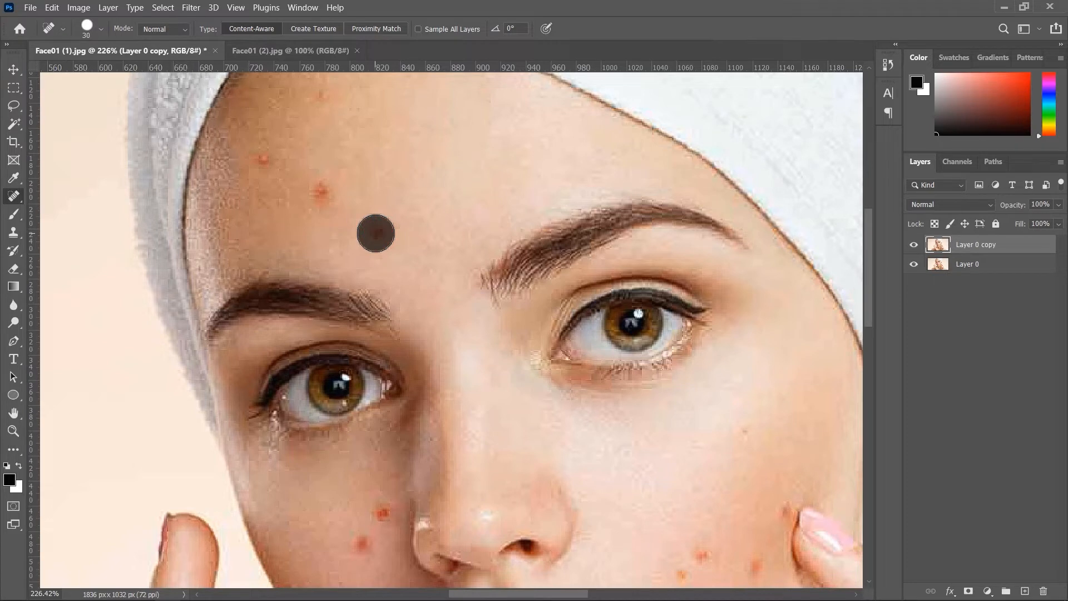
left_click_drag(376, 234, 388, 204)
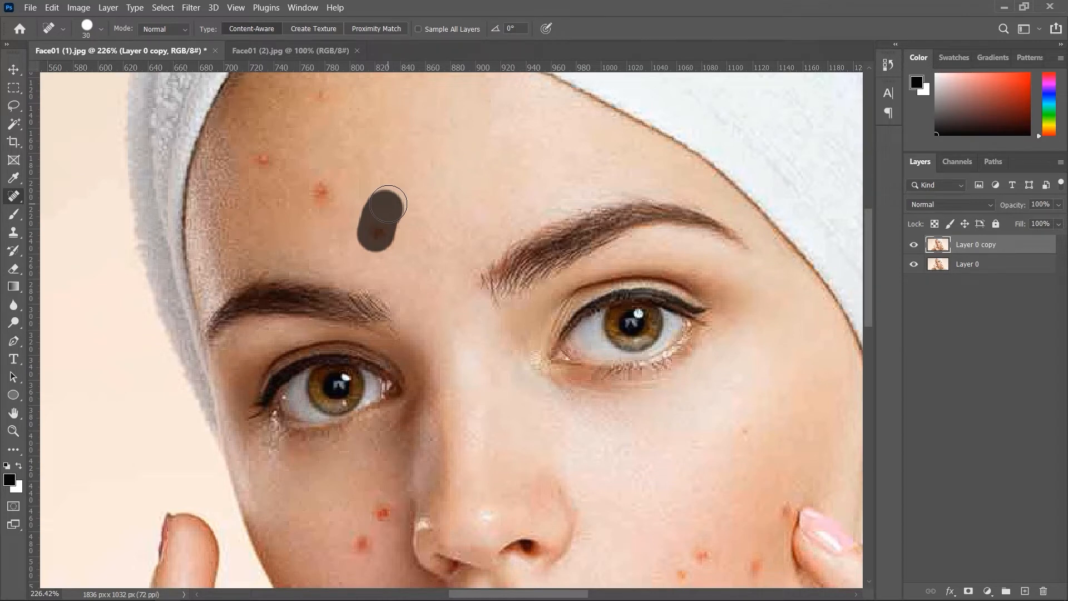
left_click_drag(388, 204, 389, 204)
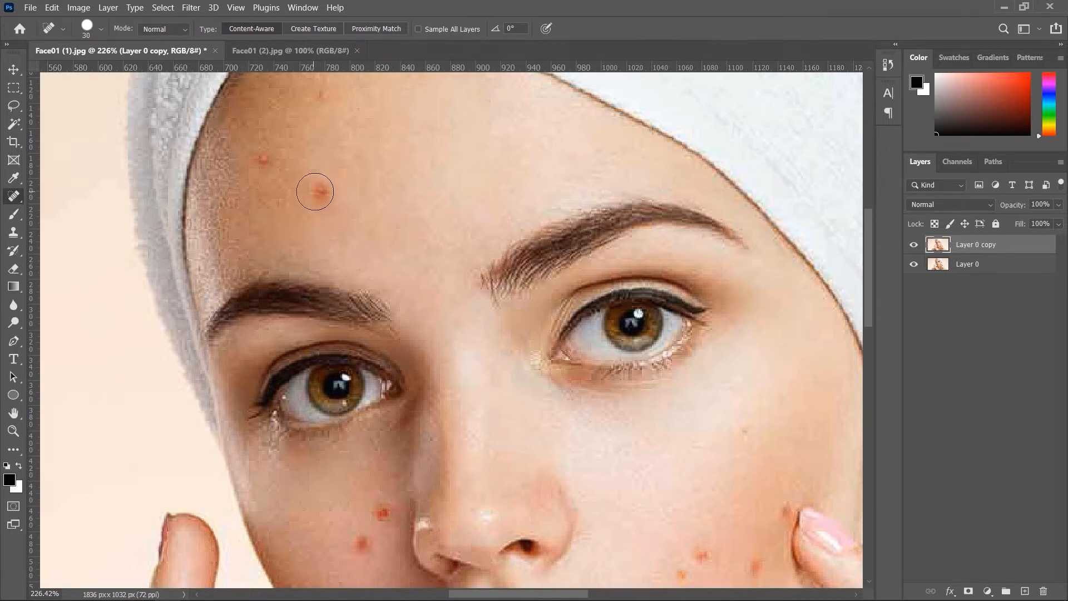
left_click_drag(321, 192, 355, 193)
left_click(253, 151)
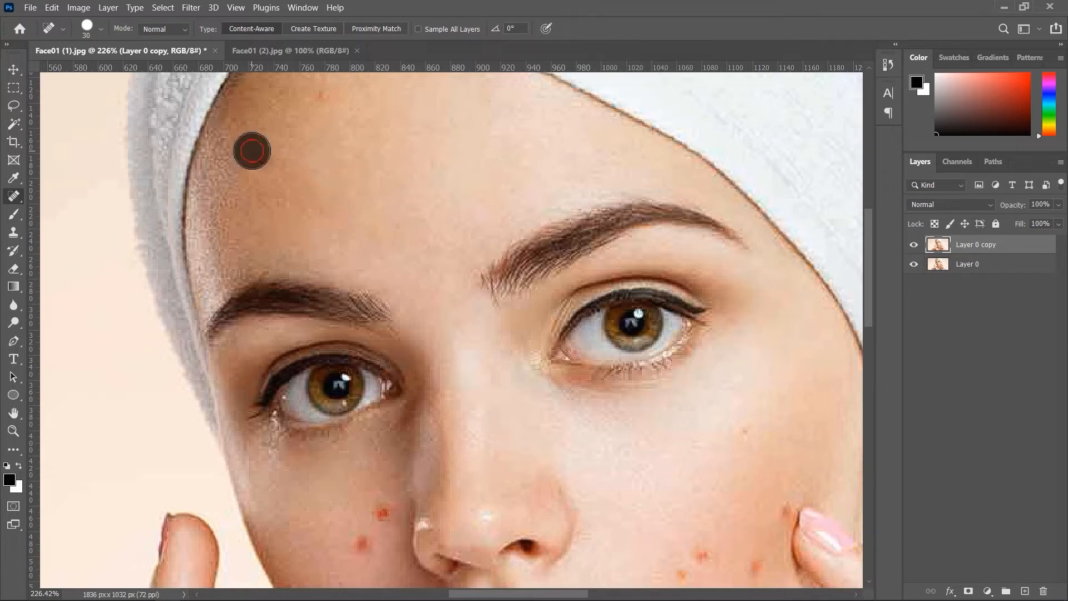
left_click_drag(252, 151, 249, 191)
left_click(322, 102)
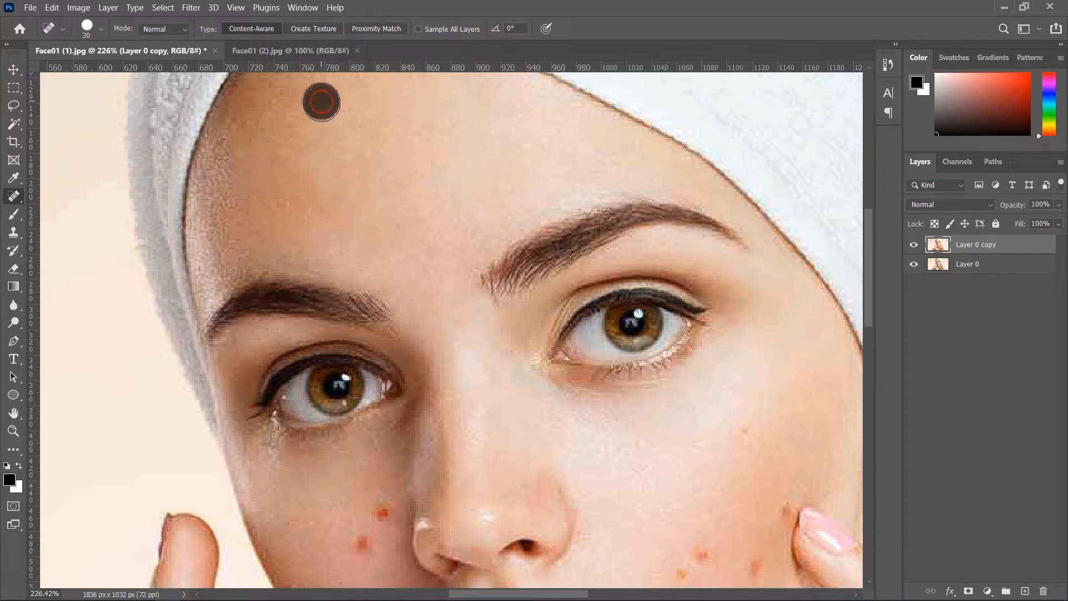
left_click_drag(321, 102, 327, 141)
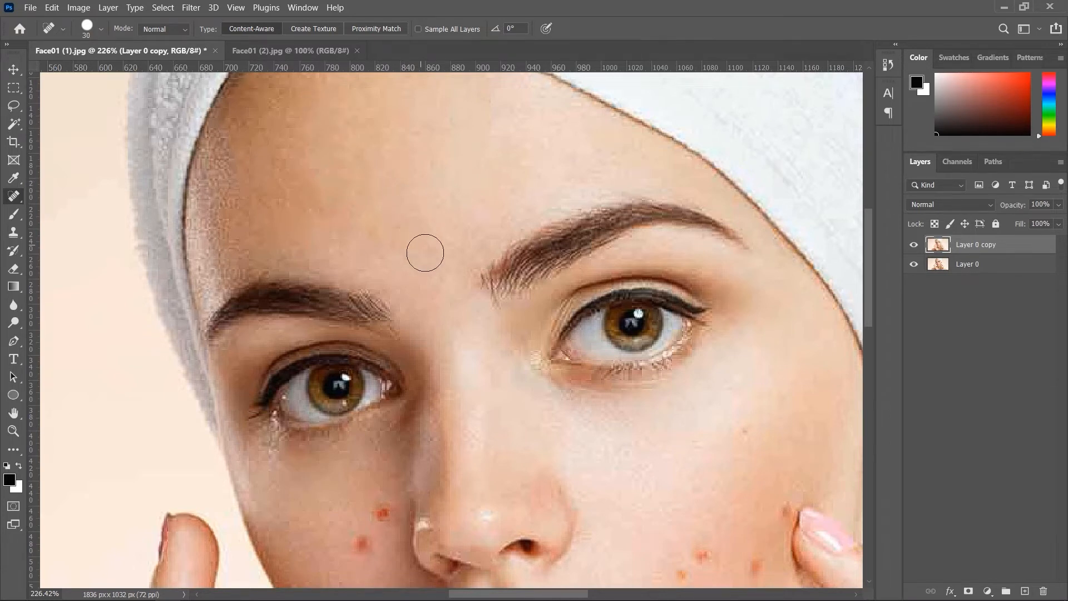
Remove the red blemishes on both cheeks of the duplicate layer with the Spot Healing Brush
scroll(425, 253, "down", 6)
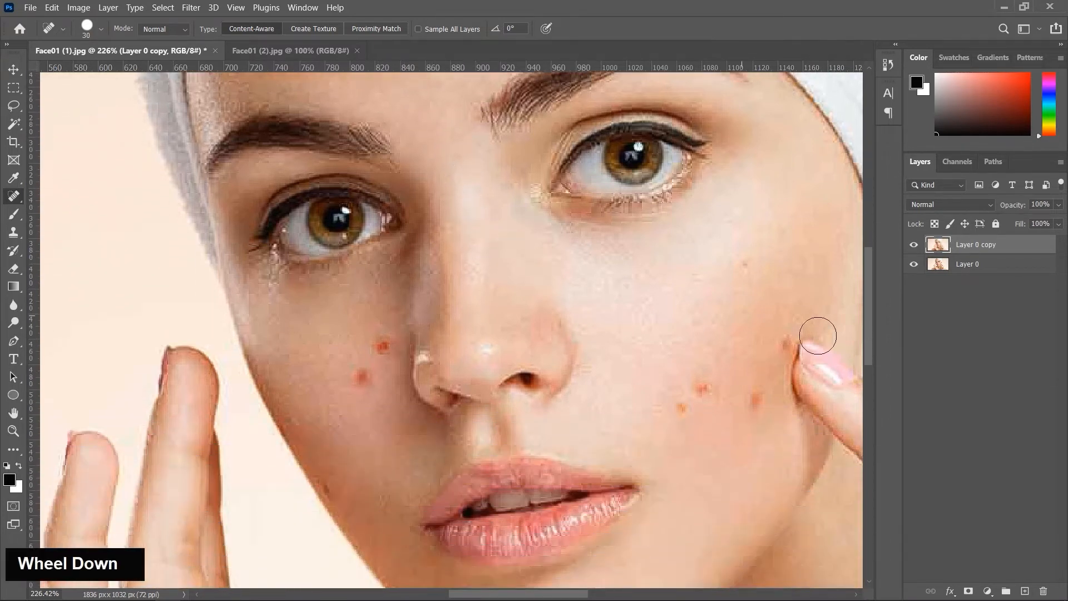
mouse_move(705, 387)
left_mouse_down()
mouse_move(709, 356)
mouse_move(704, 369)
left_mouse_up()
left_click_drag(675, 403, 686, 428)
left_click_drag(755, 397, 720, 439)
scroll(725, 405, "down", 1)
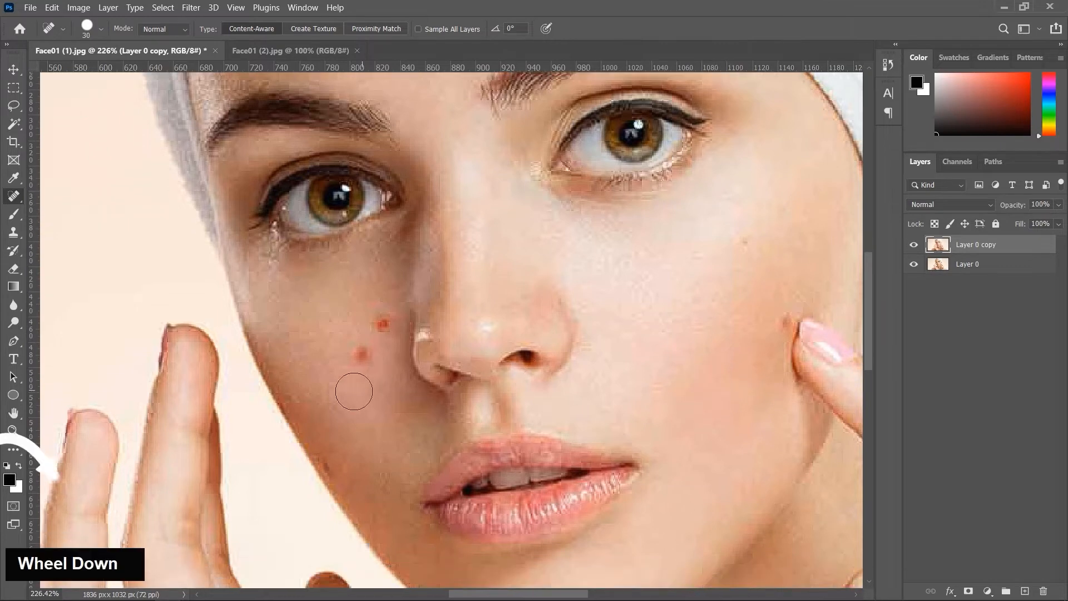
left_click_drag(362, 356, 359, 374)
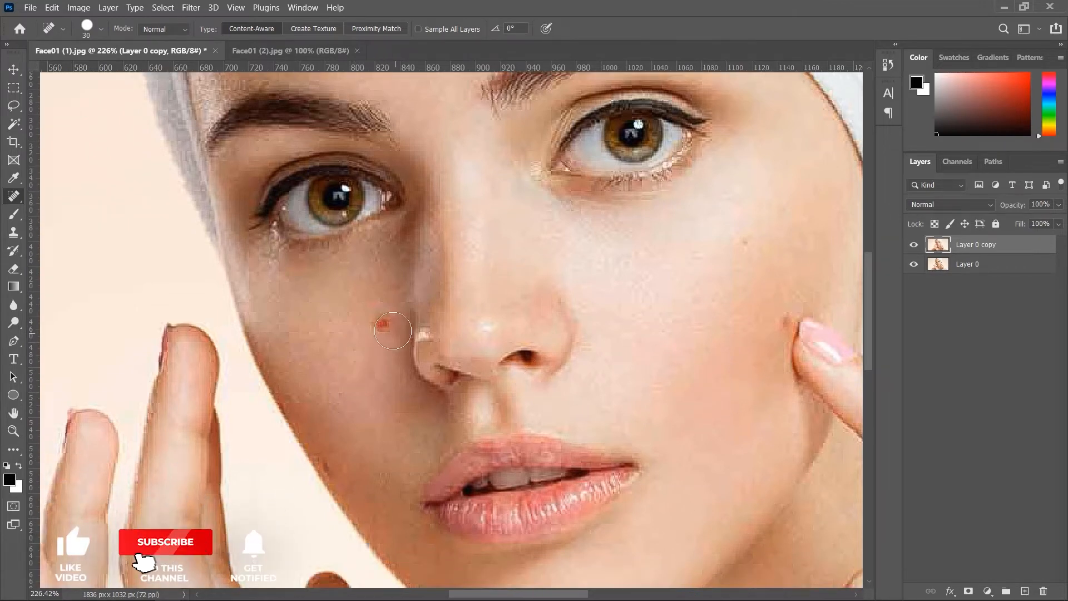
left_click_drag(383, 322, 362, 322)
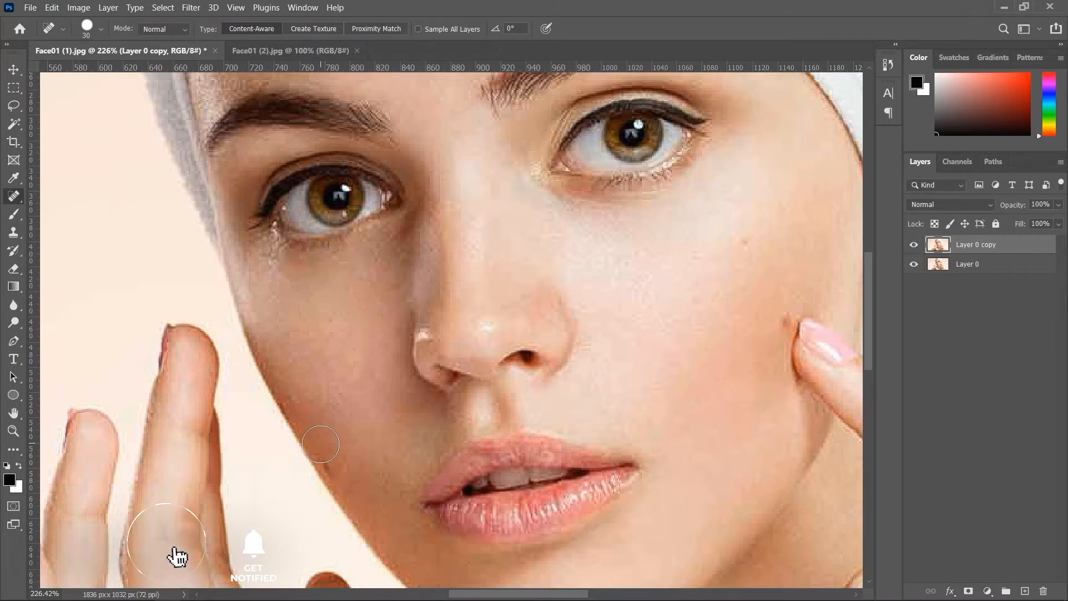
Compare the retouched copy with the original at full view by toggling its visibility, and delete the copy
key("ctrl+0")
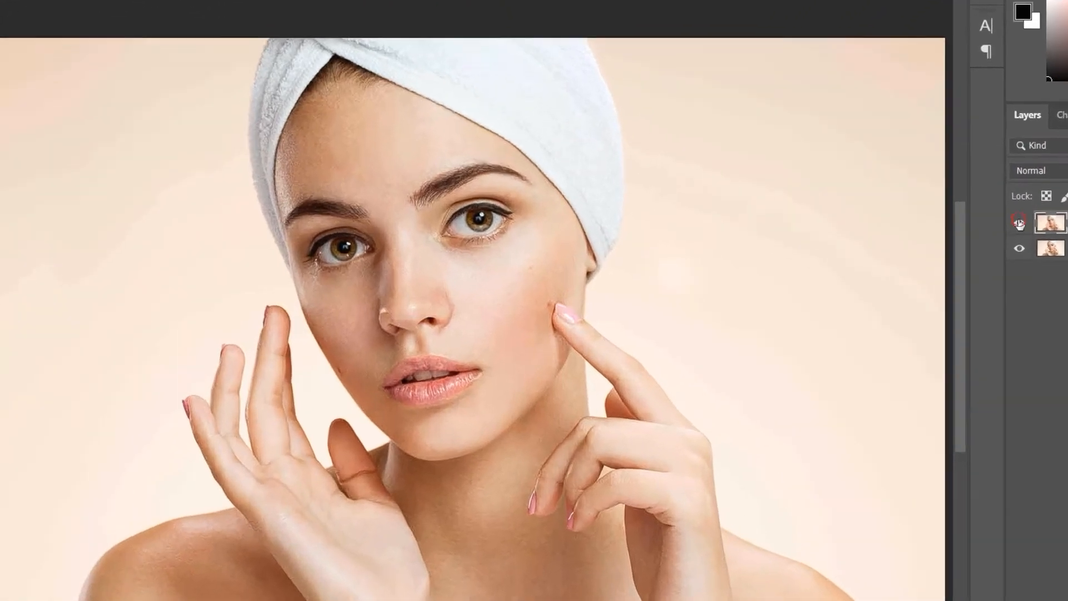
left_click(913, 246)
left_click(1023, 223)
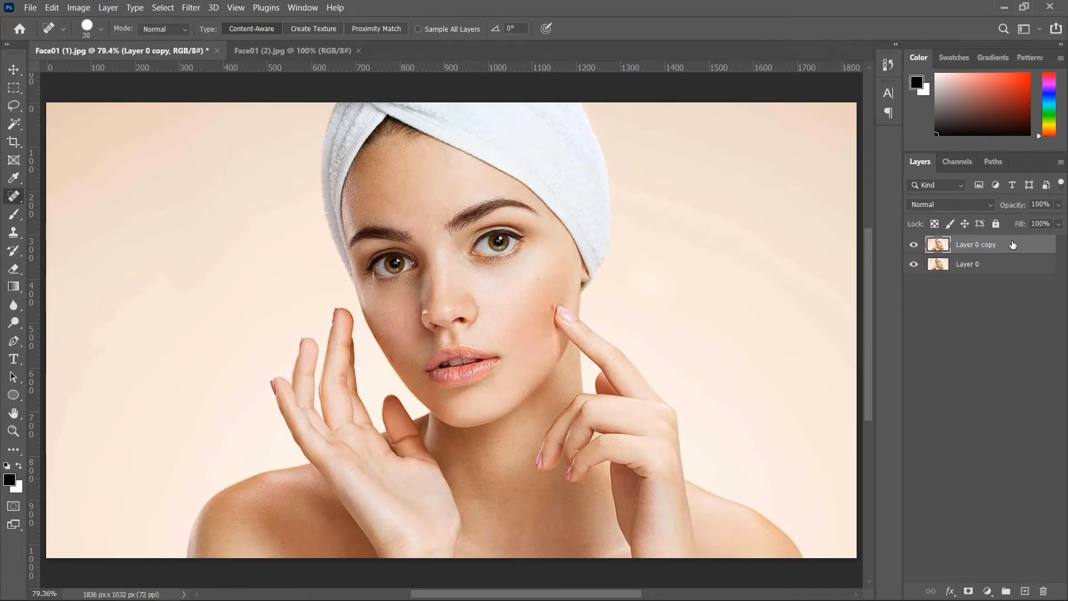
left_click_drag(1013, 244, 1044, 591)
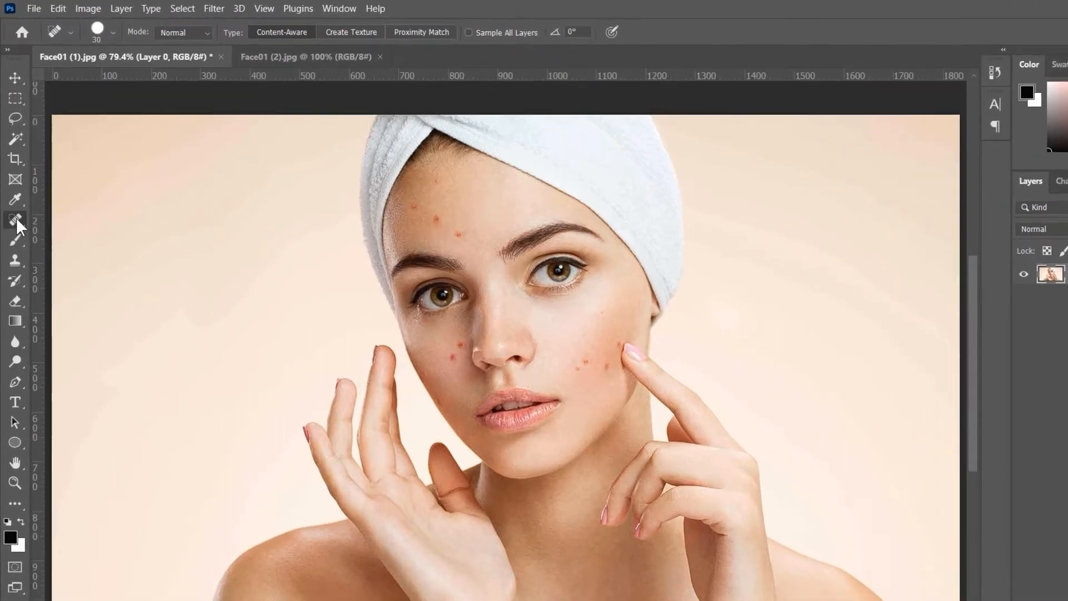
Choose the Healing Brush Tool and try to paint on the forehead without defining a source point
right_click(14, 195)
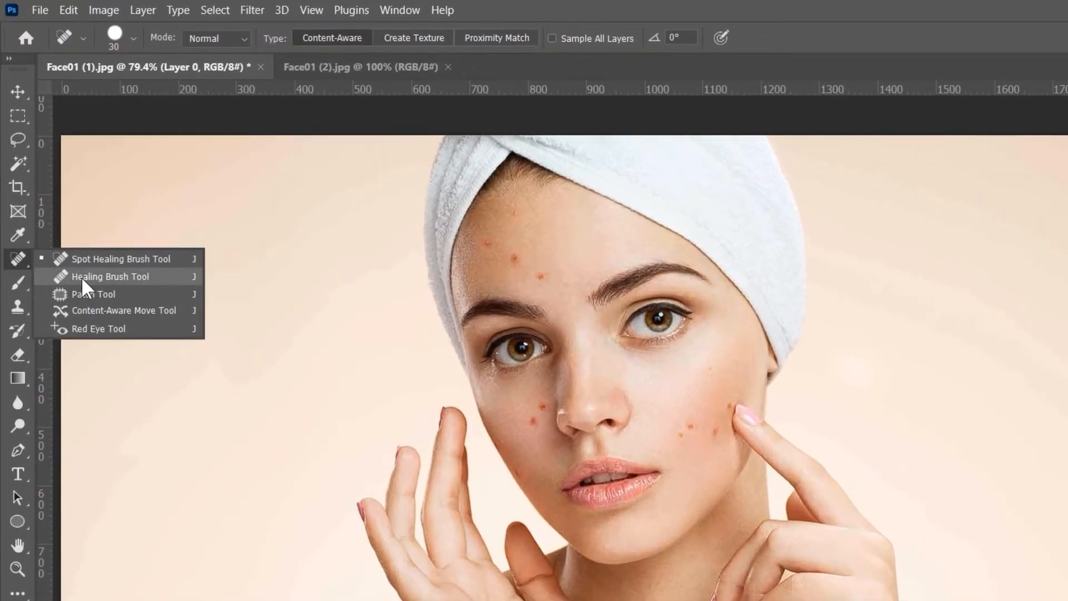
left_click(100, 276)
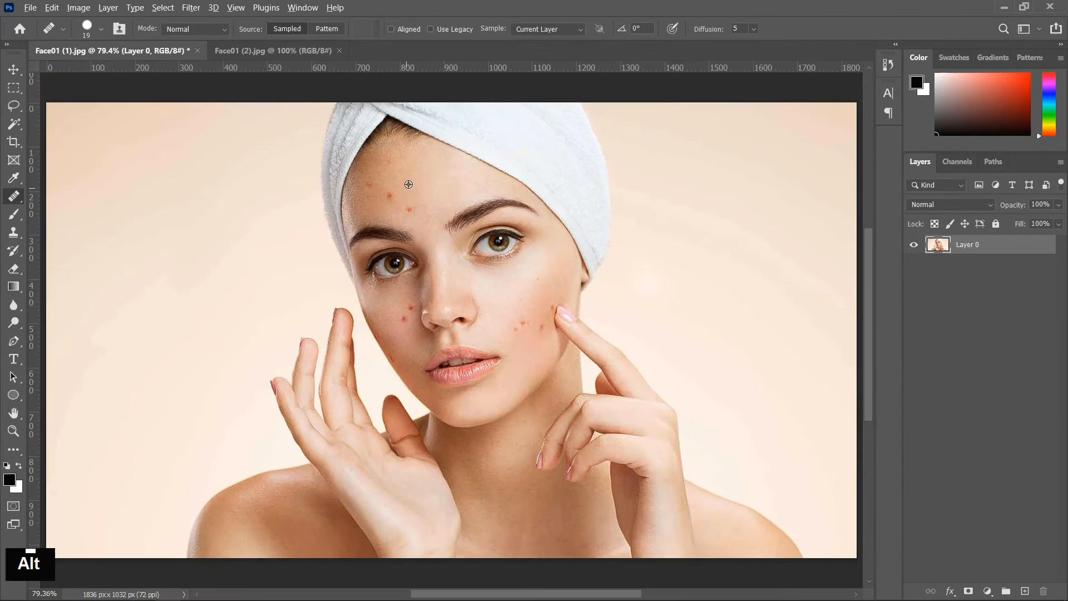
scroll(409, 184, "up", 6, "alt")
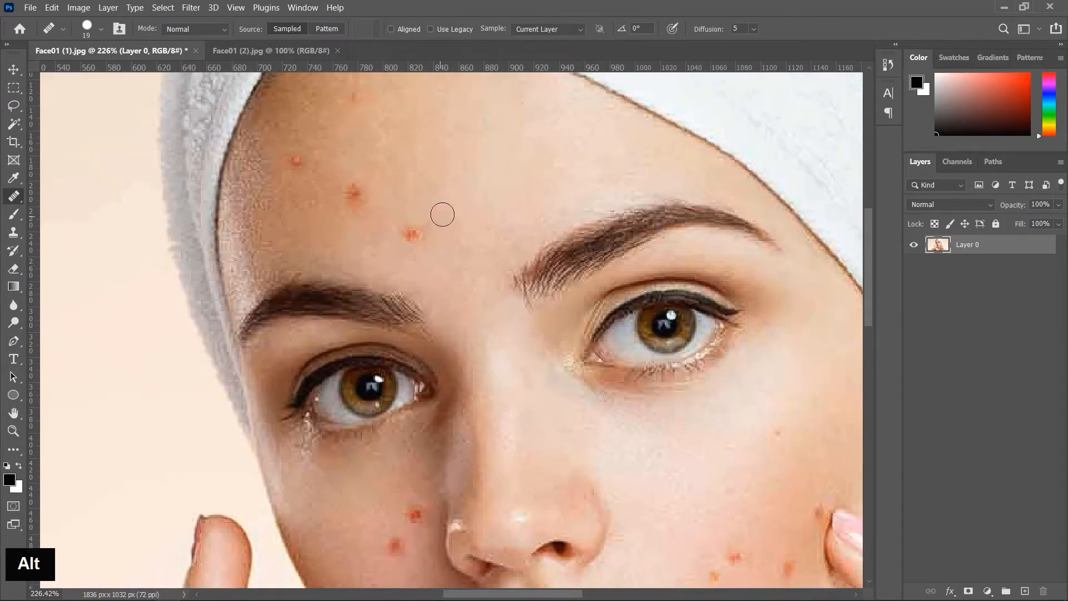
left_click(442, 203)
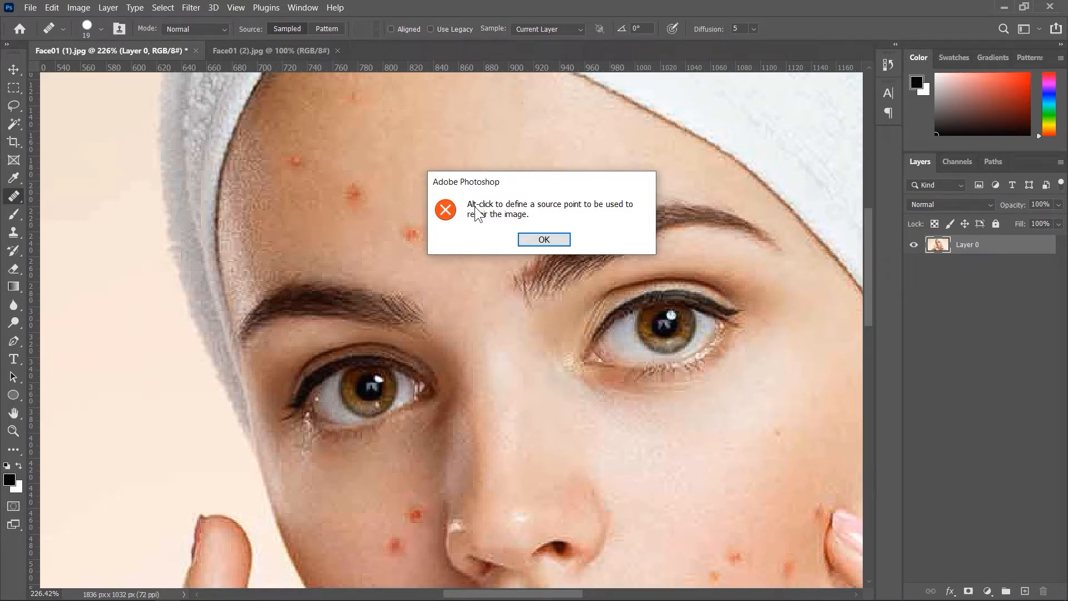
left_click(543, 239)
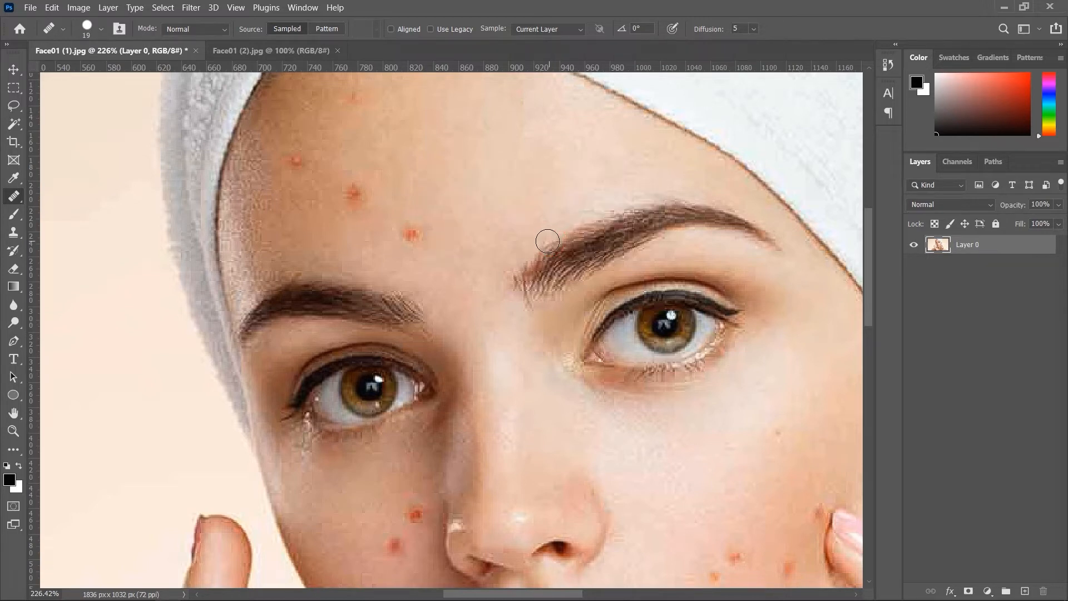
Sample clean forehead skin as the healing source and paint over the two blemishes nearest the centre of the forehead
key("alt")
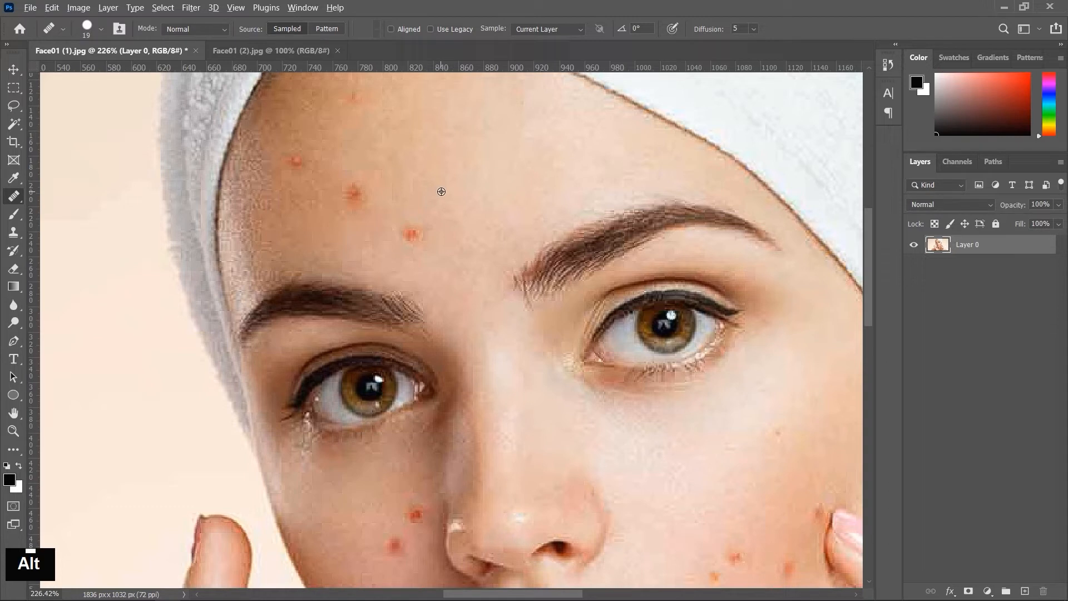
left_click(441, 191, "alt")
left_click(411, 233)
mouse_move(411, 234)
left_mouse_down()
mouse_move(419, 226)
mouse_move(401, 227)
left_mouse_up()
left_click(390, 231)
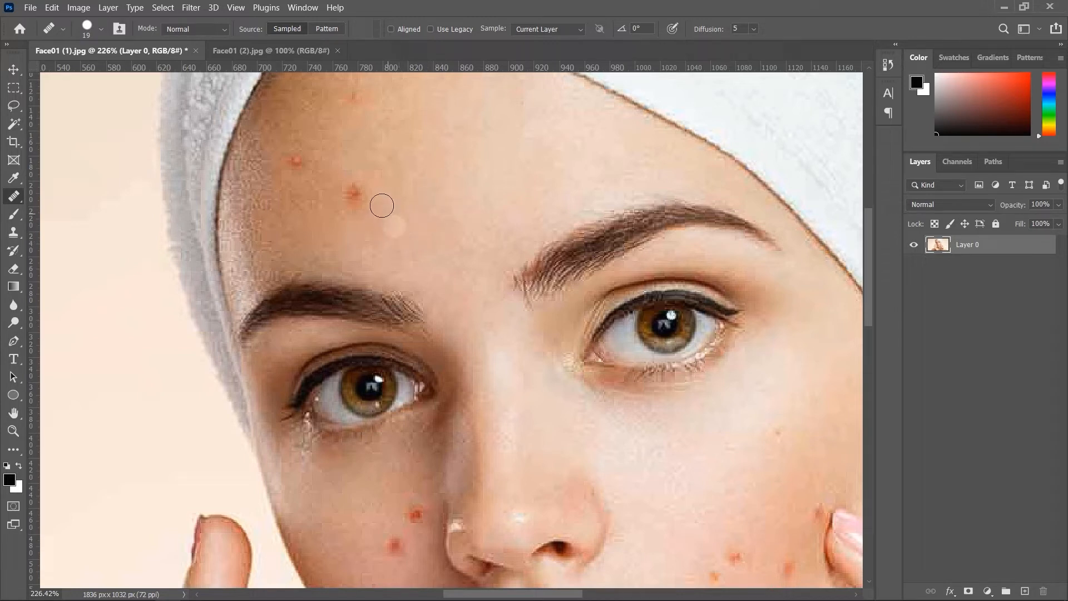
left_click(356, 192)
left_click_drag(356, 190, 351, 201)
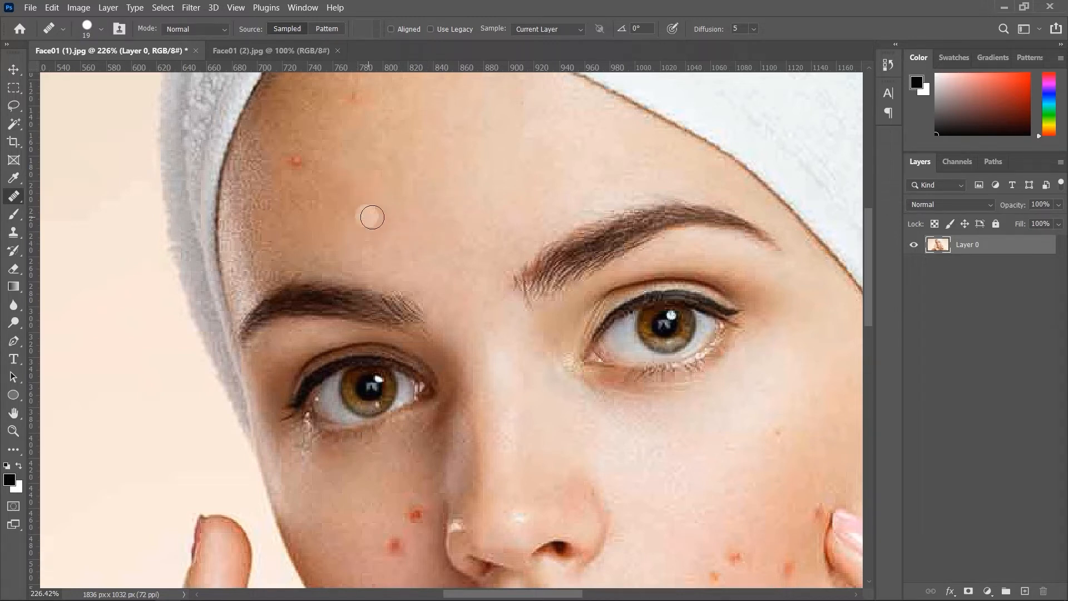
Sample clean skin above the eyebrow with the Healing Brush and paint over the two remaining blemishes near the towel edge
key("alt")
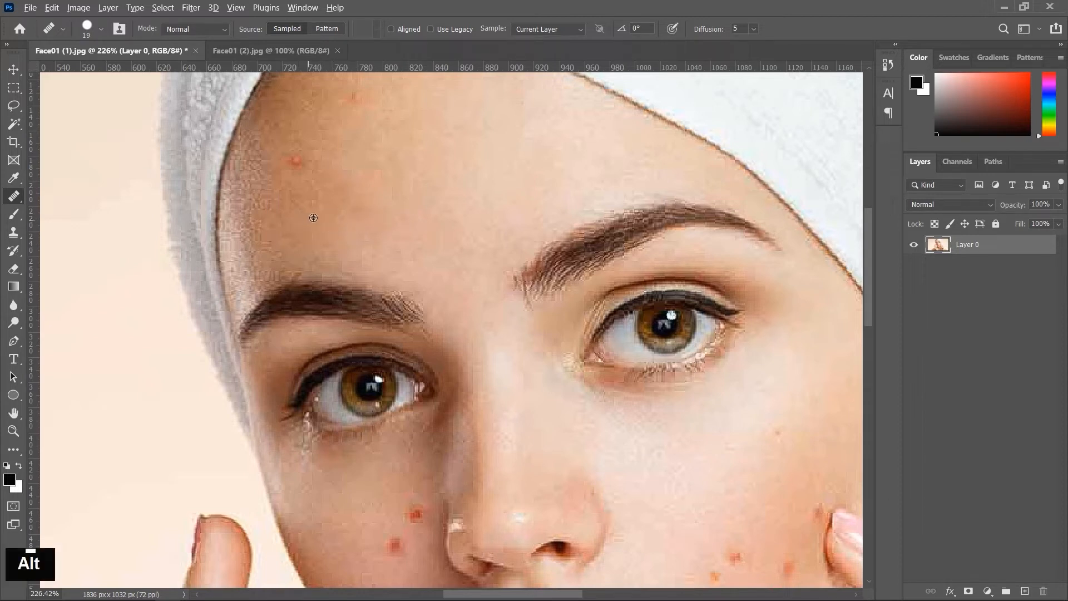
left_click(314, 214, "alt")
left_click(450, 180, "alt")
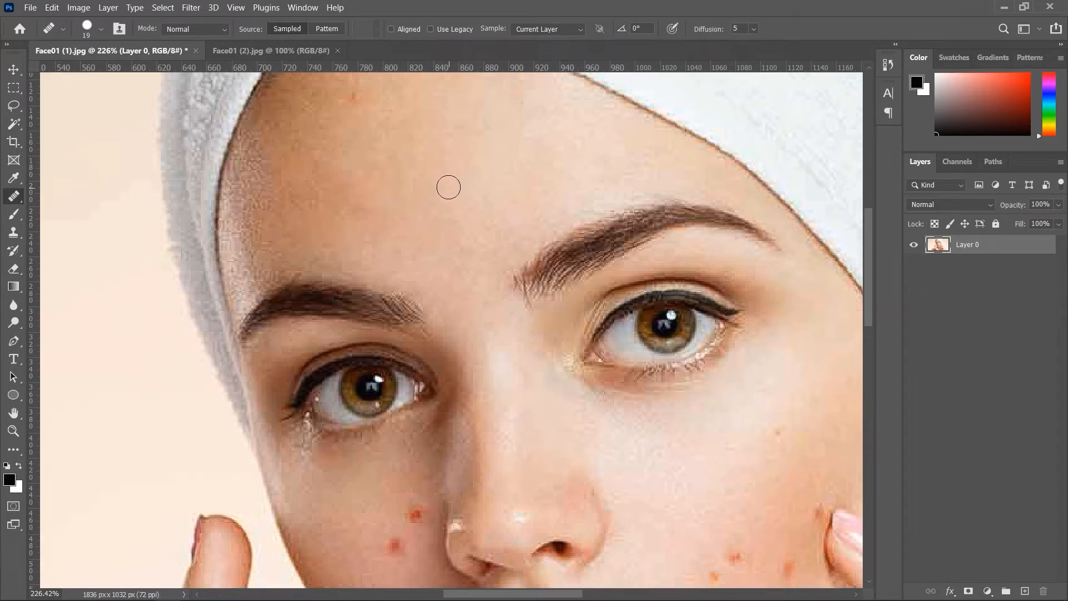
mouse_move(284, 171)
left_mouse_down()
mouse_move(306, 213)
mouse_move(333, 209)
mouse_move(315, 159)
left_mouse_up()
left_click_drag(359, 94, 349, 108)
left_click(405, 193)
Sample clean cheek skin below the blemishes beside the nose and paint over both of them with the Healing Brush
scroll(496, 284, "down", 4)
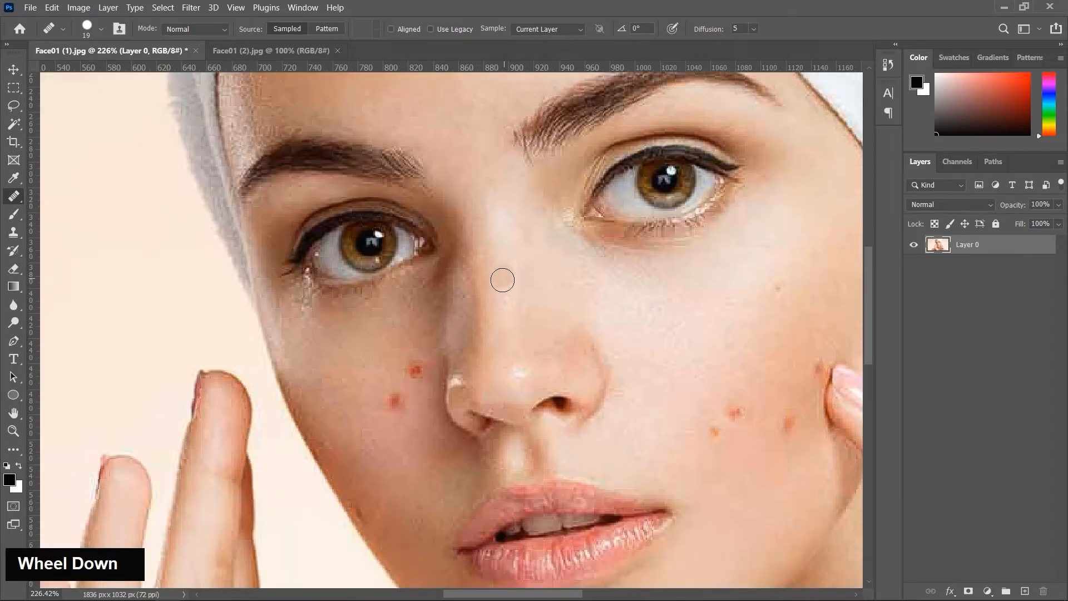
key("alt")
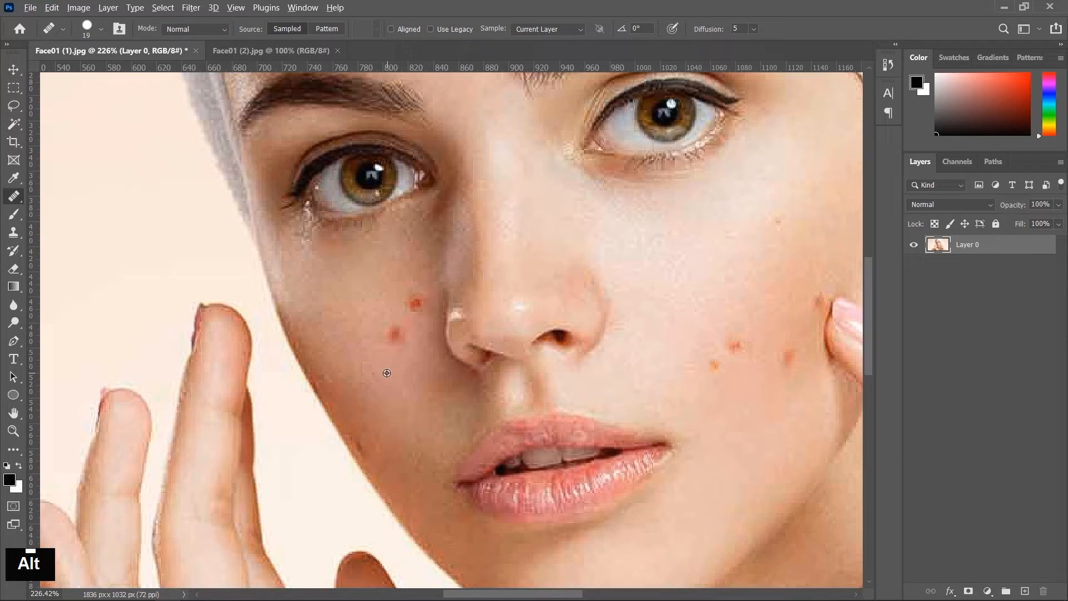
left_click(386, 373, "alt")
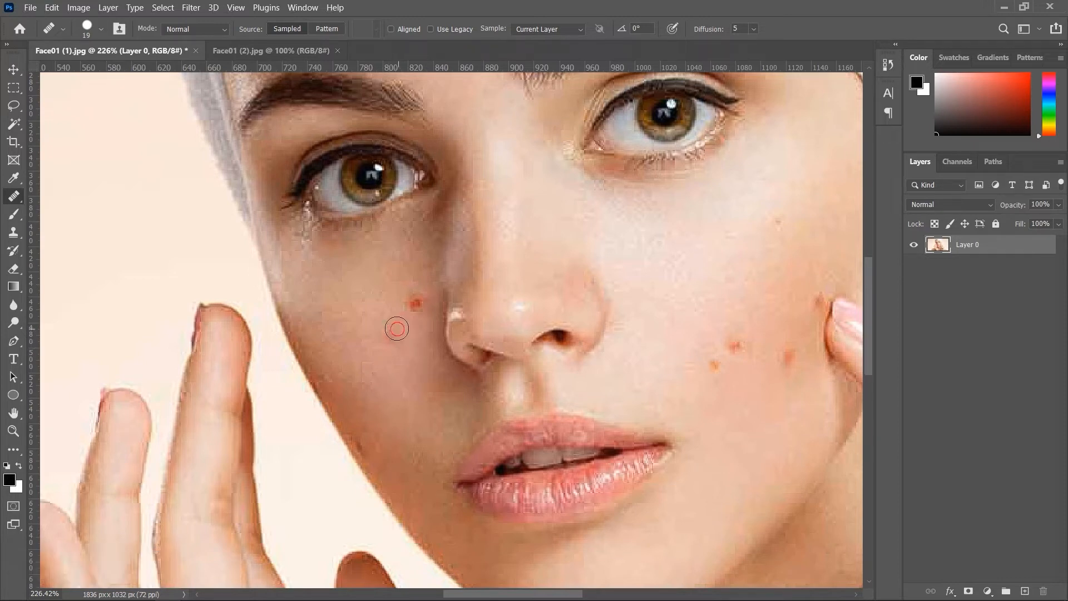
left_click(388, 335)
left_click(415, 300)
mouse_move(415, 300)
left_mouse_down()
mouse_move(425, 294)
mouse_move(420, 304)
left_mouse_up()
left_click(570, 407)
Heal the three blemishes in the middle of the cheek with the pointing finger, sampling clean skin close to them
left_click_drag(746, 291, 568, 314)
left_click(567, 340, "alt")
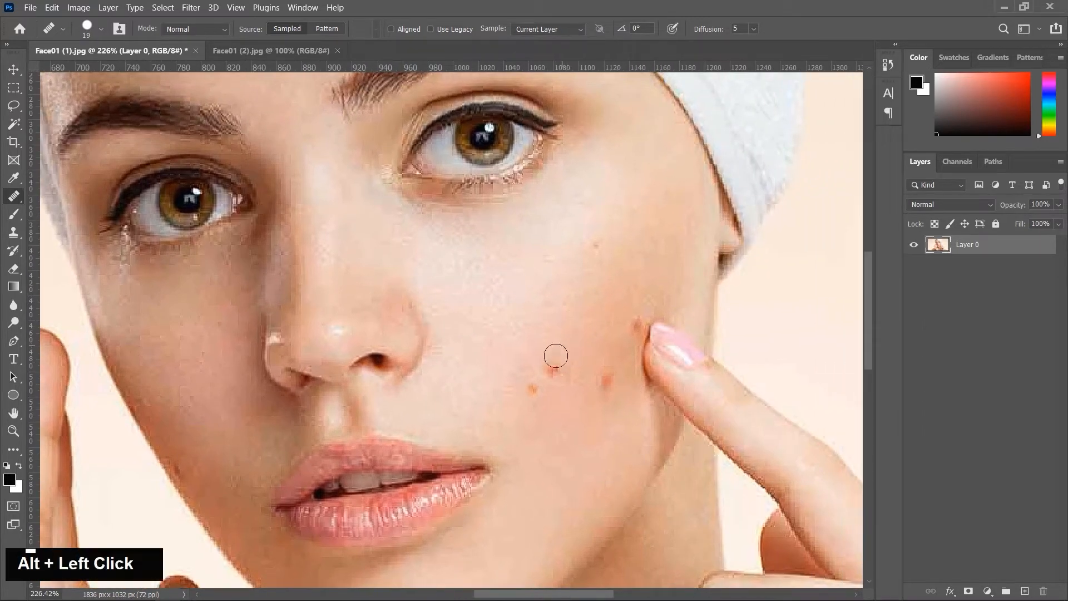
left_click(553, 368)
left_click(534, 386)
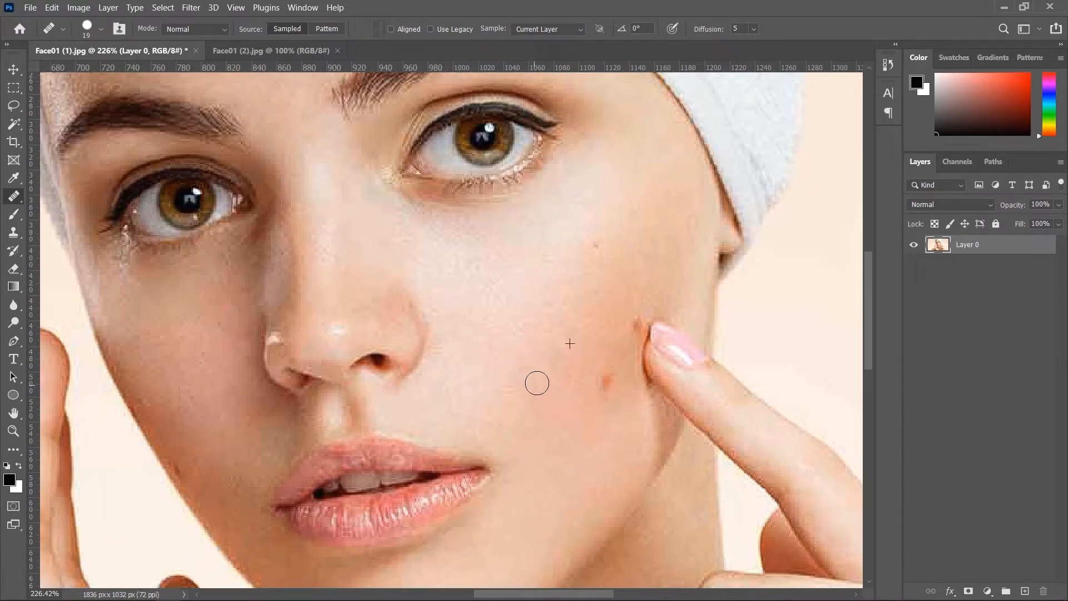
key("alt")
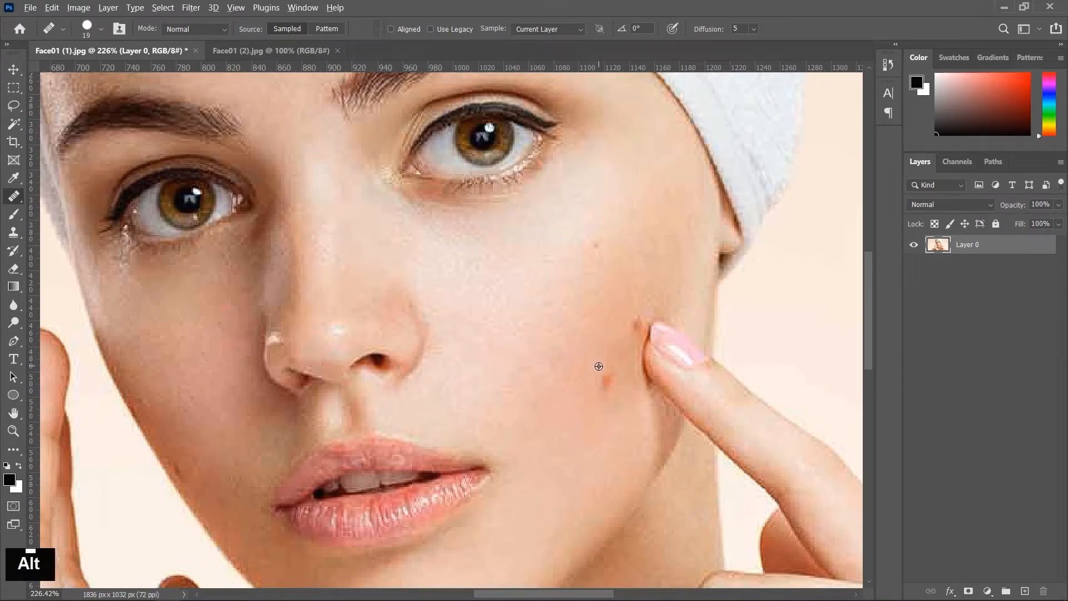
left_click(590, 353, "alt")
left_click(601, 383)
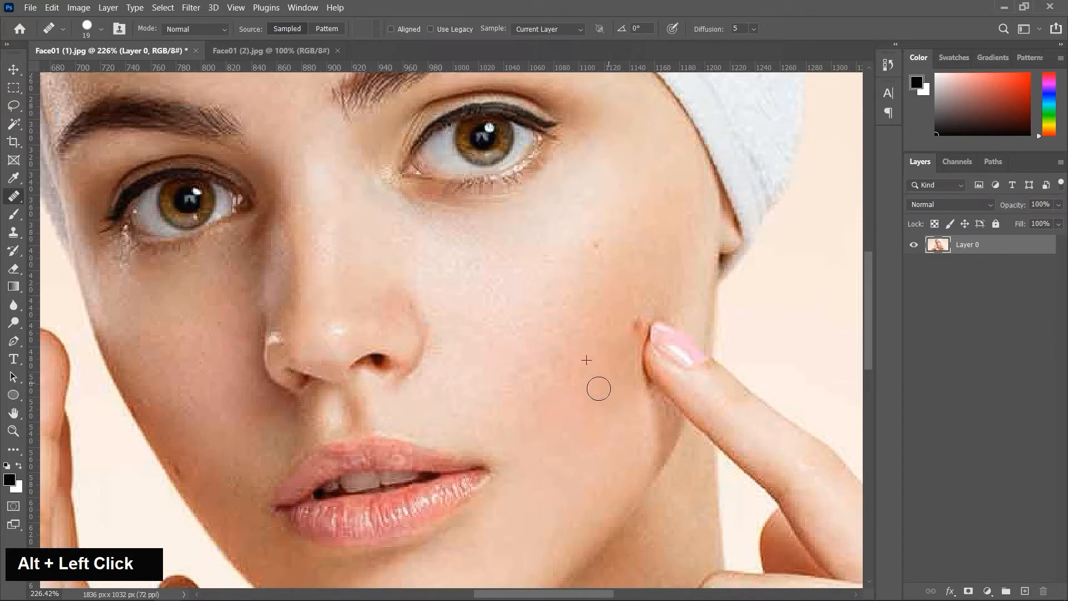
Resample nearby skin and paint out the uneven tone and the small dark spot on the cheek beside the pointing finger
scroll(620, 386, "up", 3)
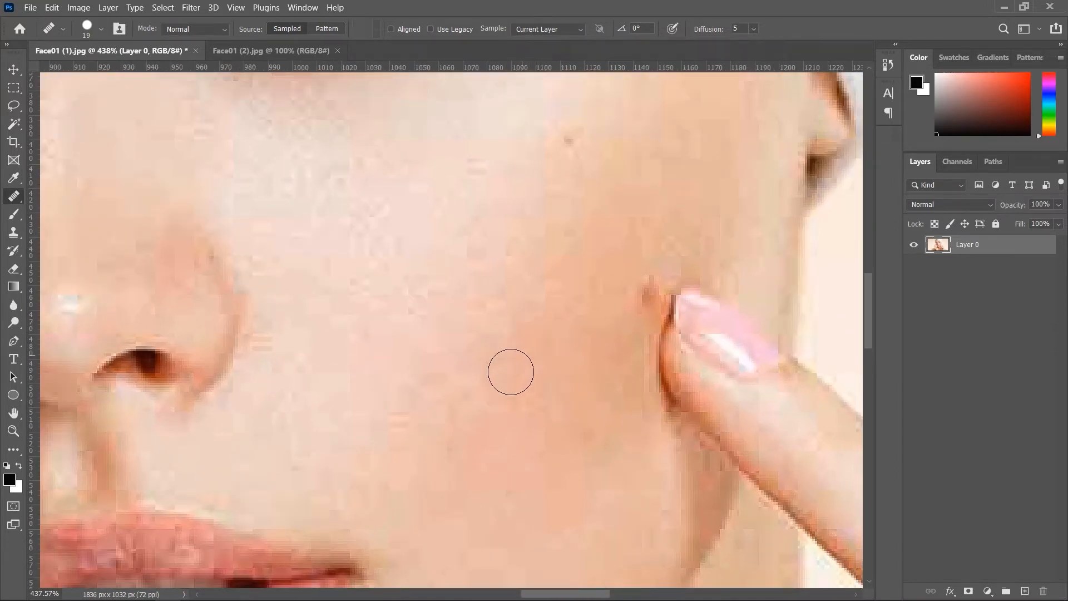
left_click(551, 253, "alt")
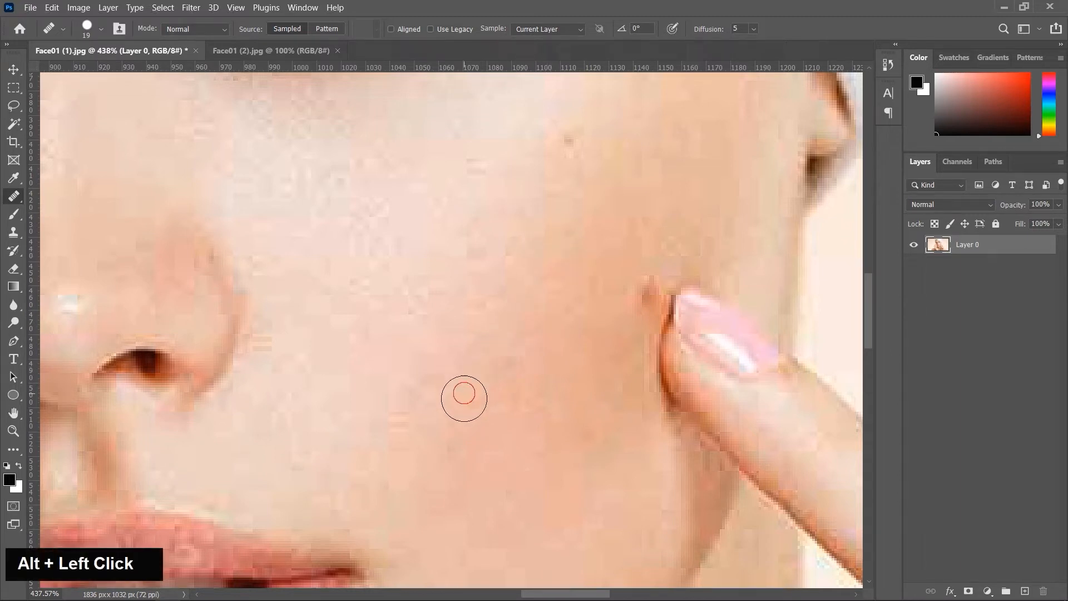
left_click_drag(465, 396, 551, 320)
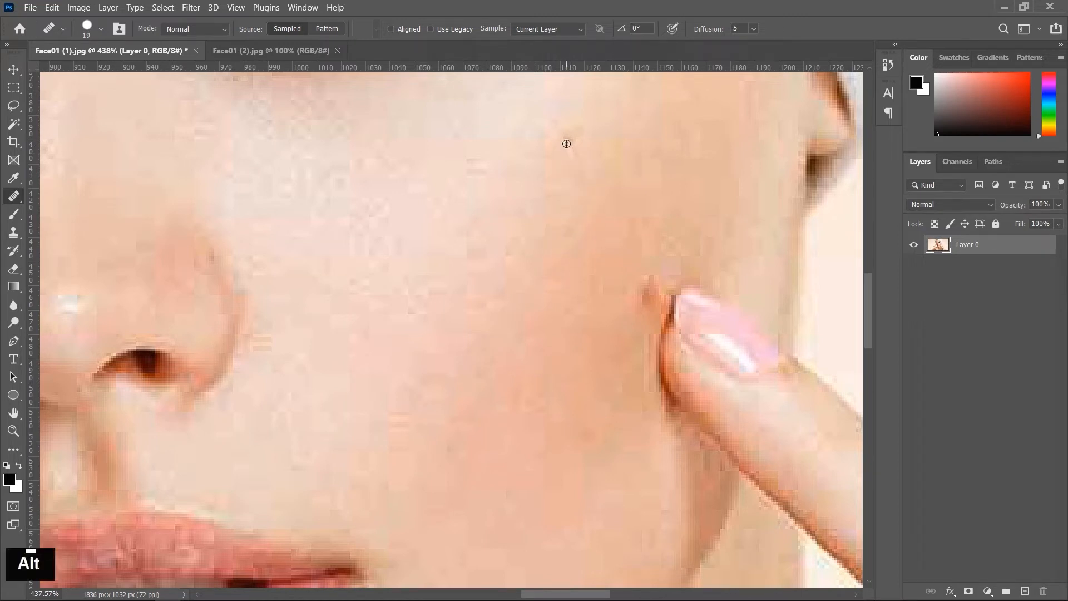
left_click(576, 161, "alt")
double_click(578, 200)
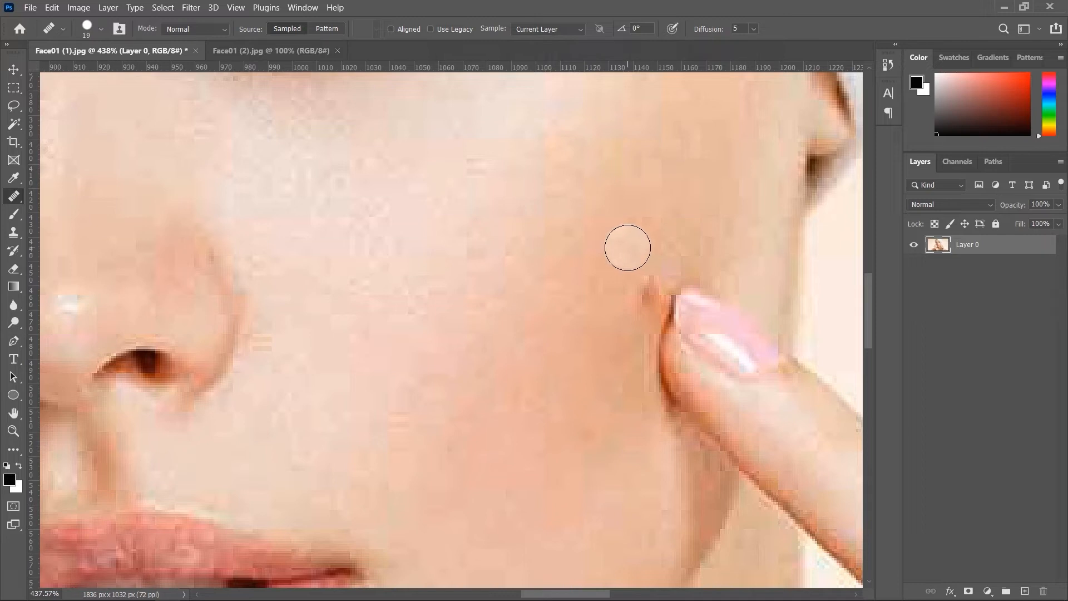
Revert Face01 (1).jpg to its last saved version
key("ctrl+minus")
key("ctrl+minus")
key("ctrl+minus")
key("ctrl+minus")
key("ctrl+0")
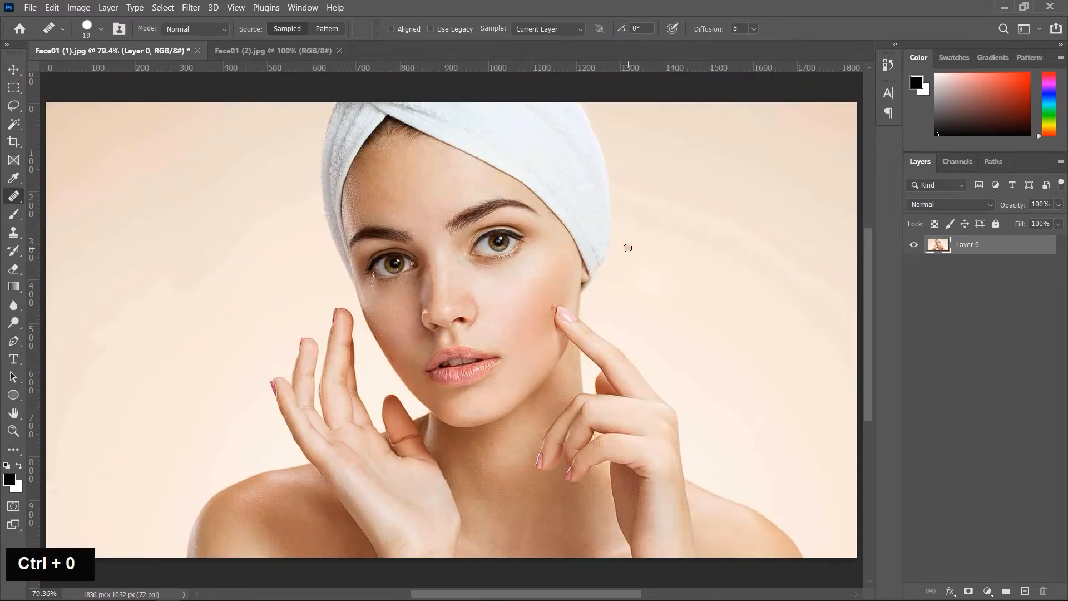
left_click(30, 7)
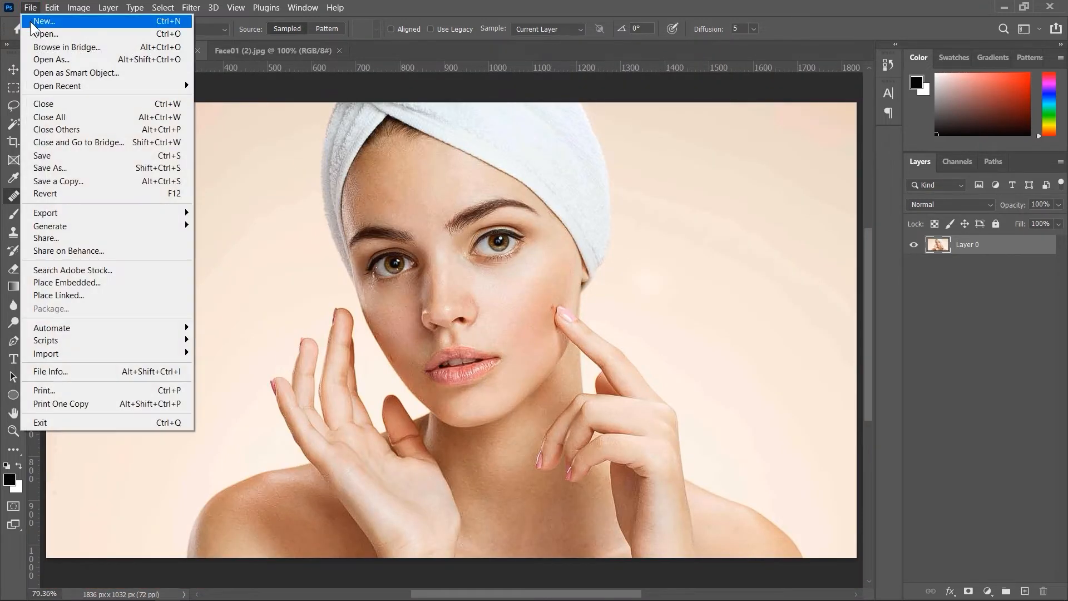
left_click(62, 194)
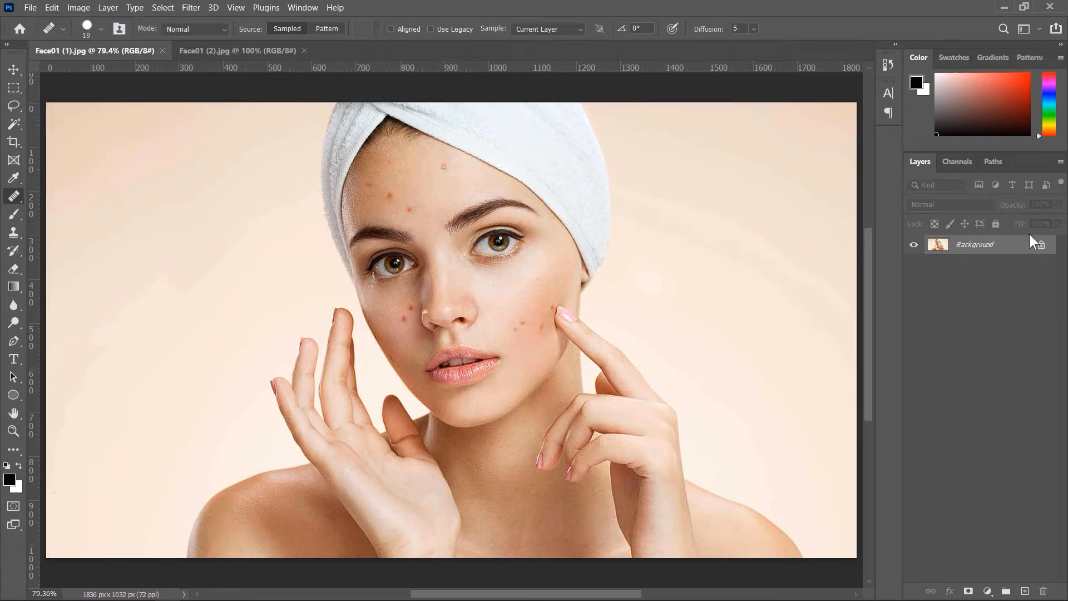
Unlock the Background layer and duplicate it
left_click(1038, 247)
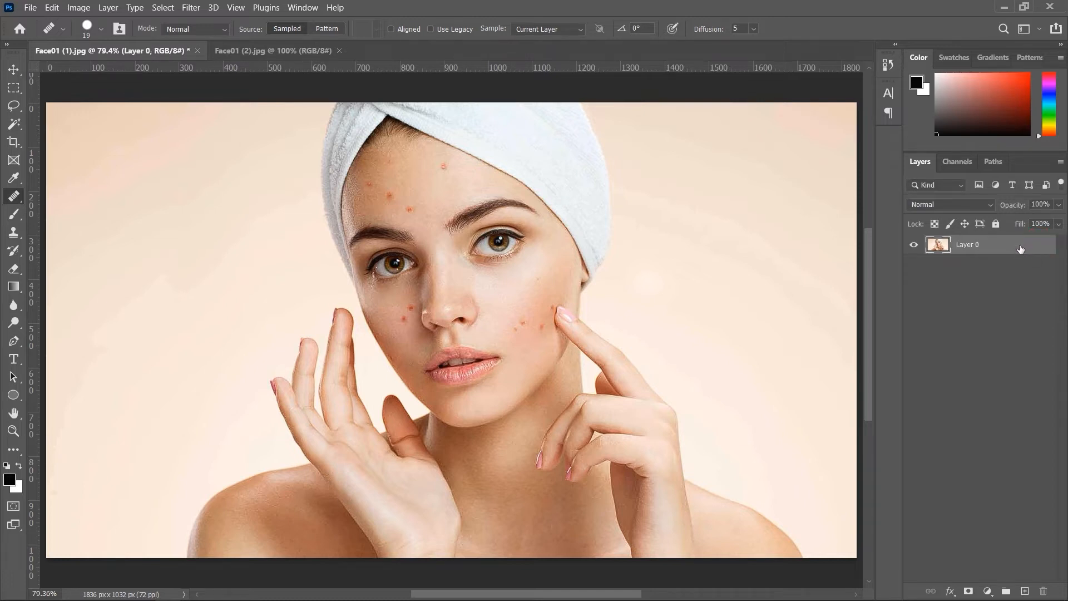
right_click(1019, 243)
left_click(852, 91)
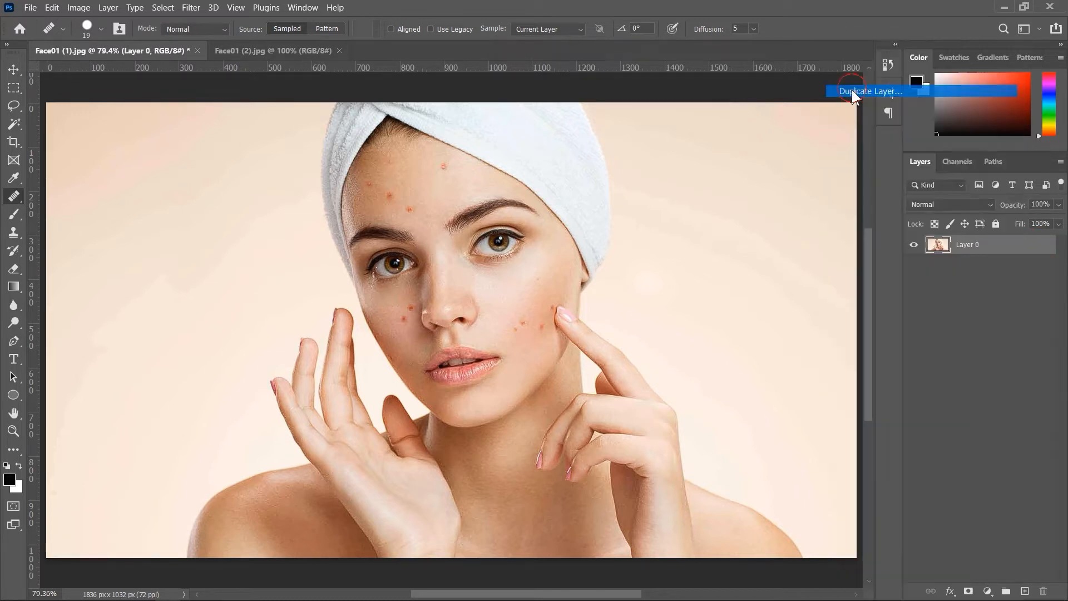
left_click(647, 165)
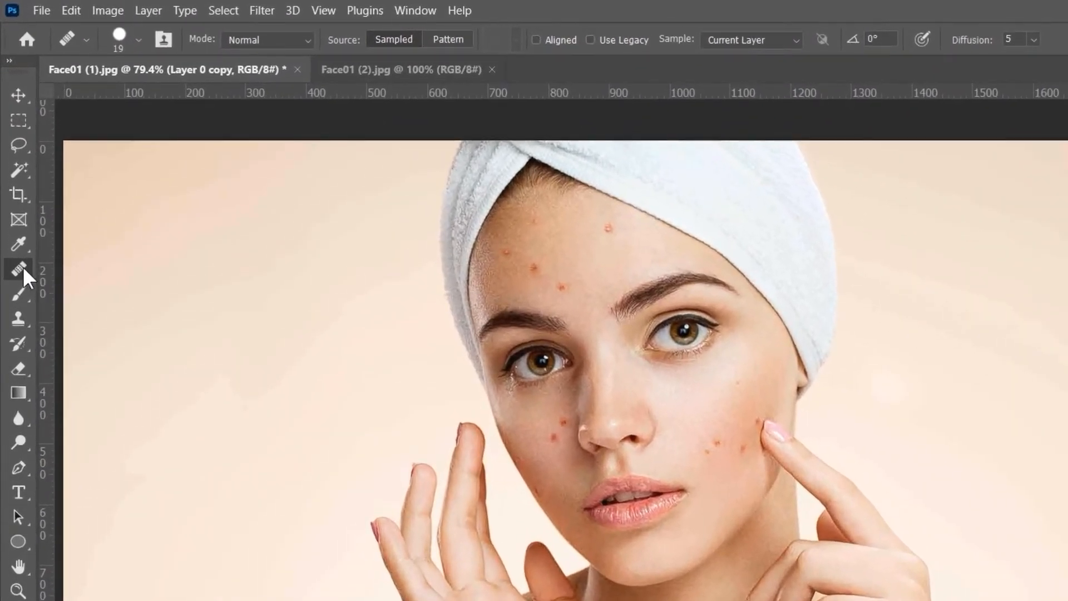
Use the Patch Tool to replace the upper central forehead blemish and the one above the inner eyebrow with clean skin
right_click(14, 192)
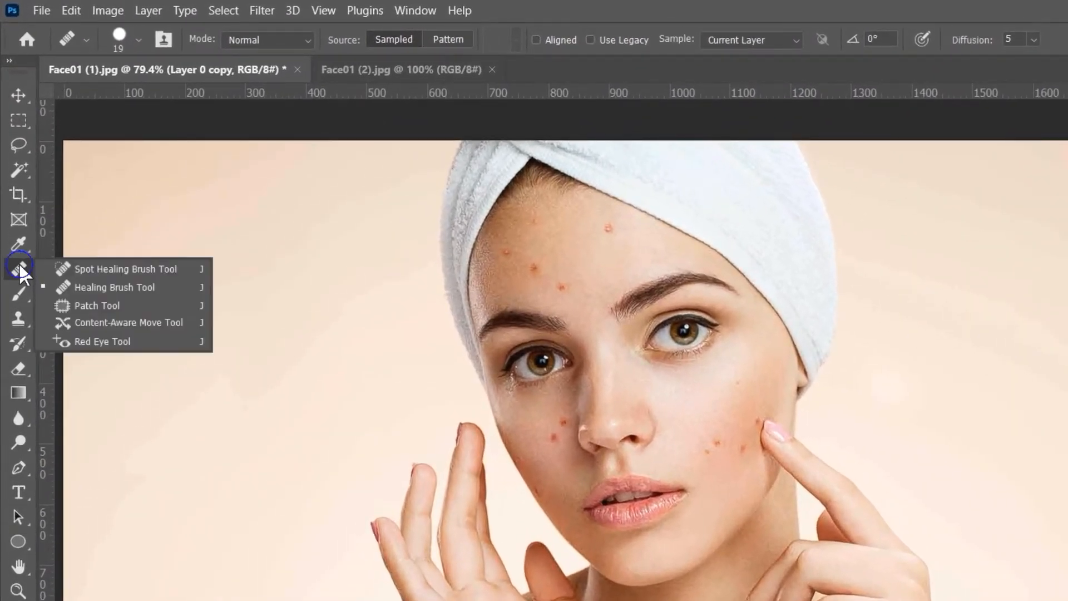
left_click(98, 305)
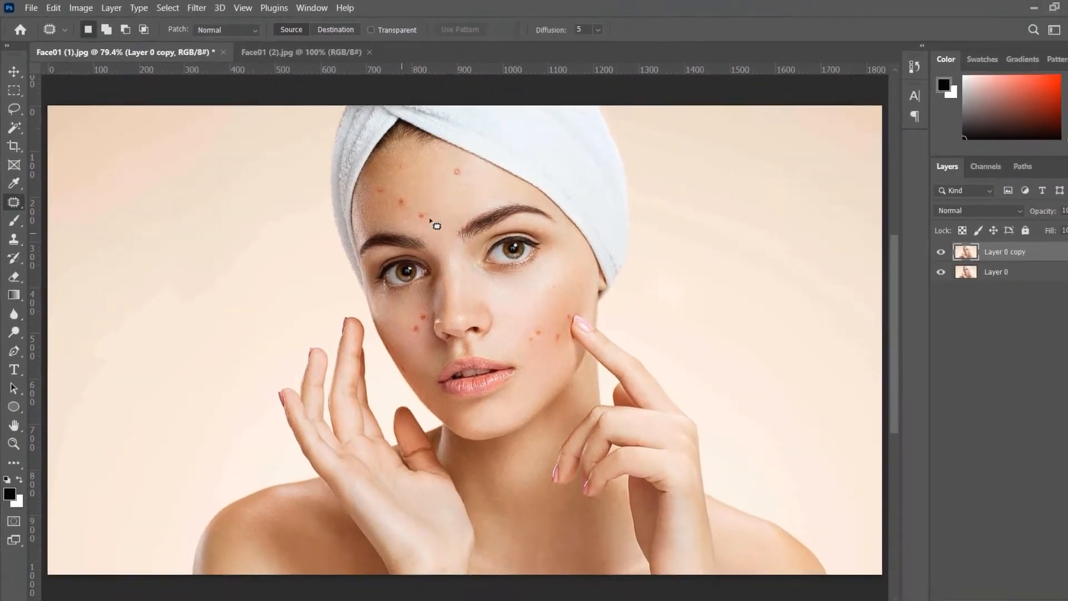
scroll(432, 222, "up", 5)
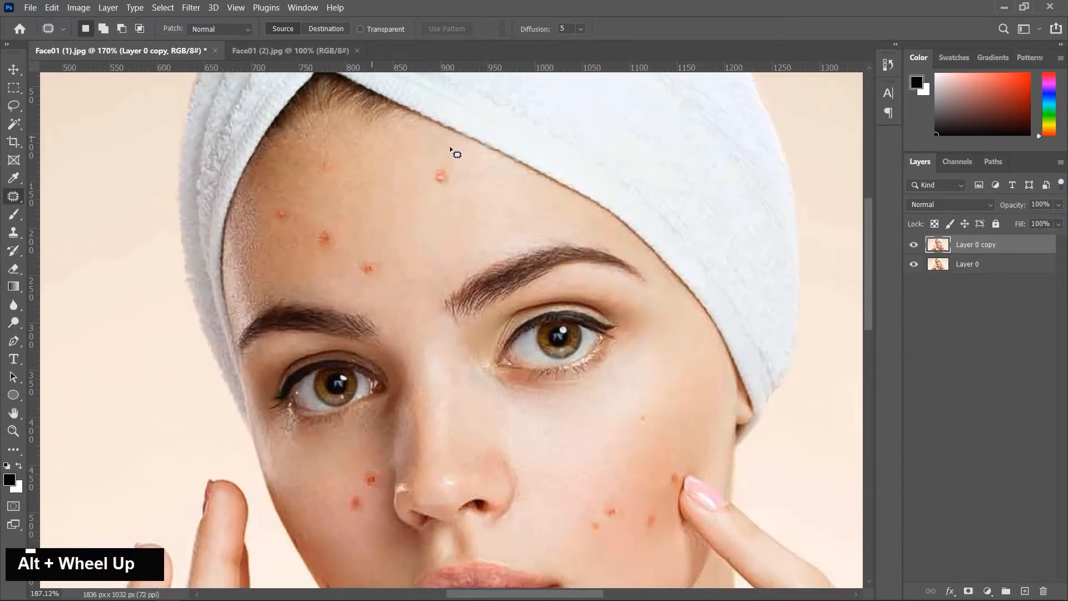
scroll(450, 147, "up", 3)
left_click_drag(447, 167, 428, 173)
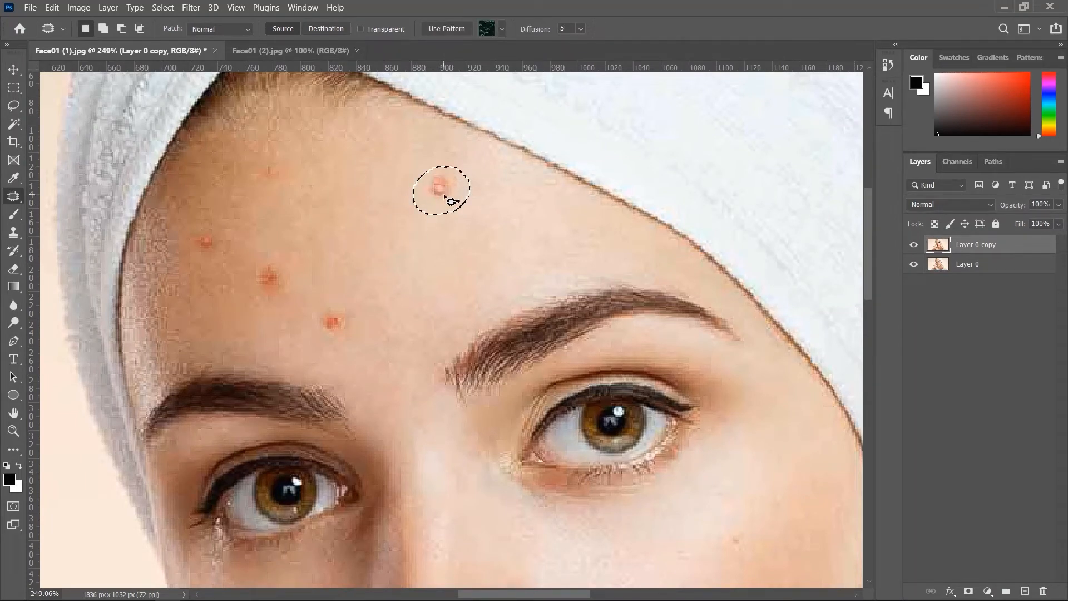
left_click_drag(450, 201, 451, 249)
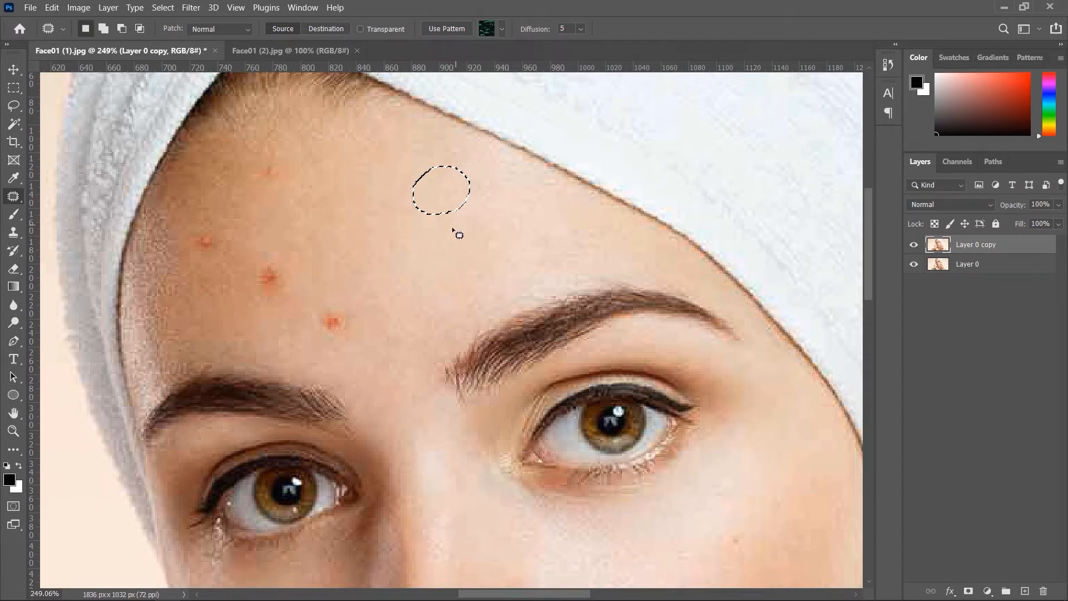
mouse_move(341, 299)
left_mouse_down()
mouse_move(310, 319)
mouse_move(318, 334)
mouse_move(335, 337)
mouse_move(357, 313)
mouse_move(330, 300)
mouse_move(370, 323)
left_mouse_up()
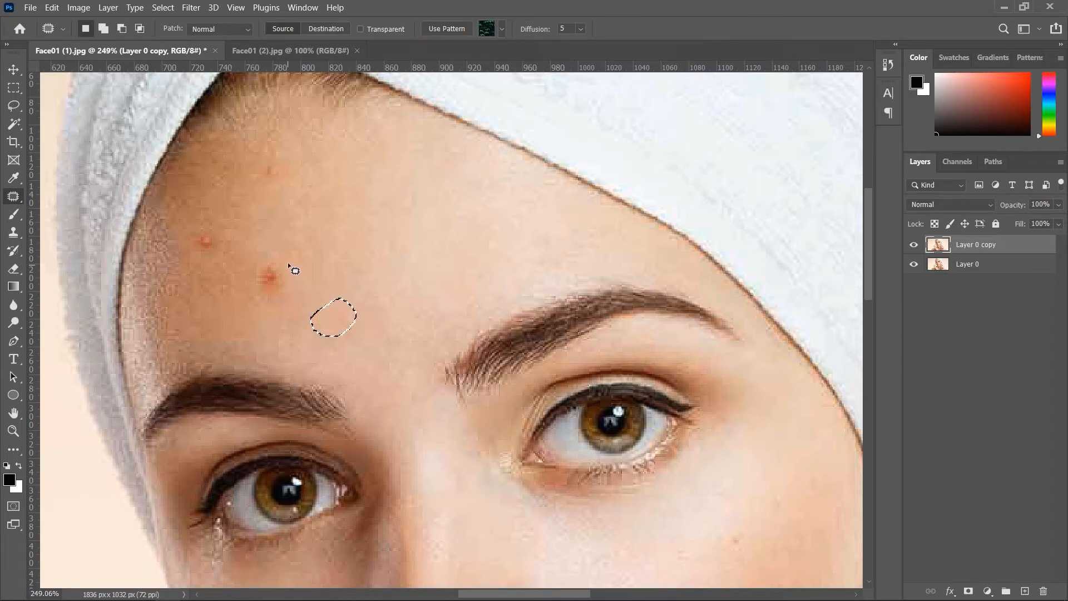
mouse_move(289, 263)
left_mouse_down()
mouse_move(262, 290)
mouse_move(286, 295)
mouse_move(302, 277)
mouse_move(297, 258)
mouse_move(335, 316)
left_mouse_up()
key("ctrl+d")
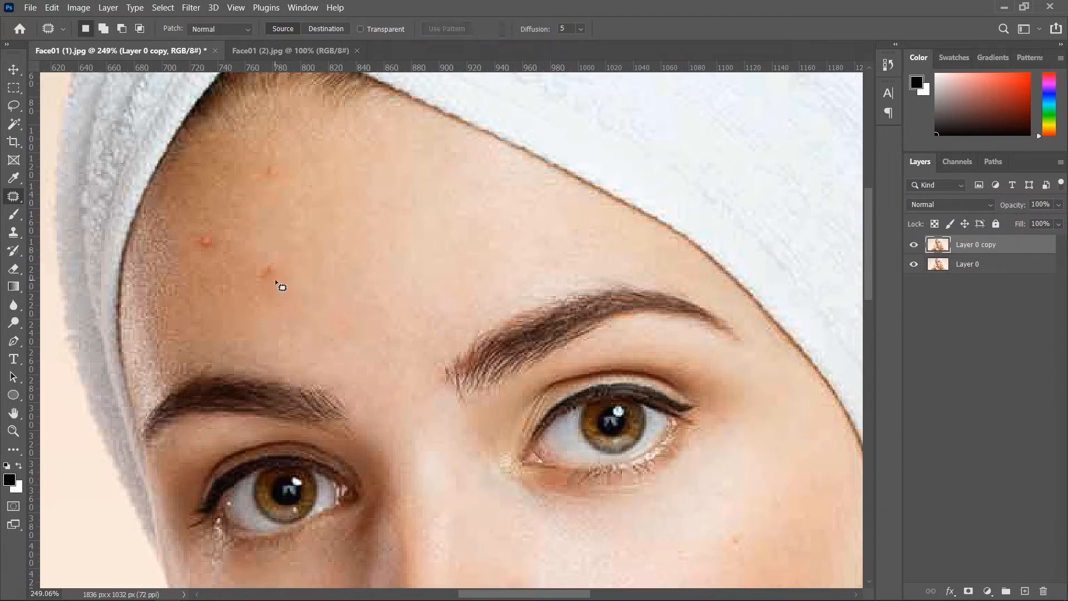
key("ctrl+z")
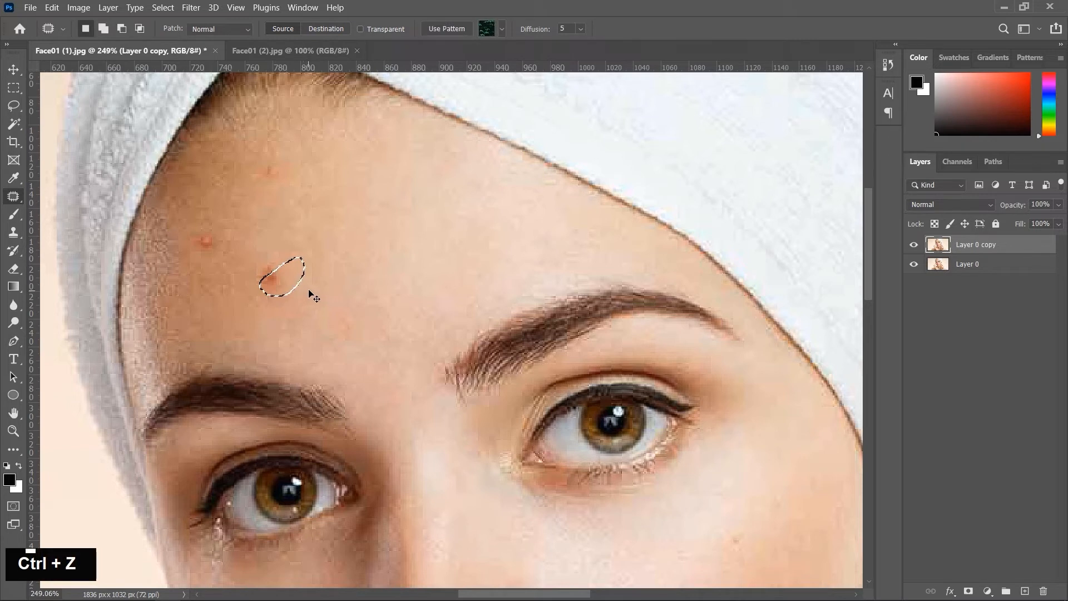
key("ctrl+z")
key("ctrl+z")
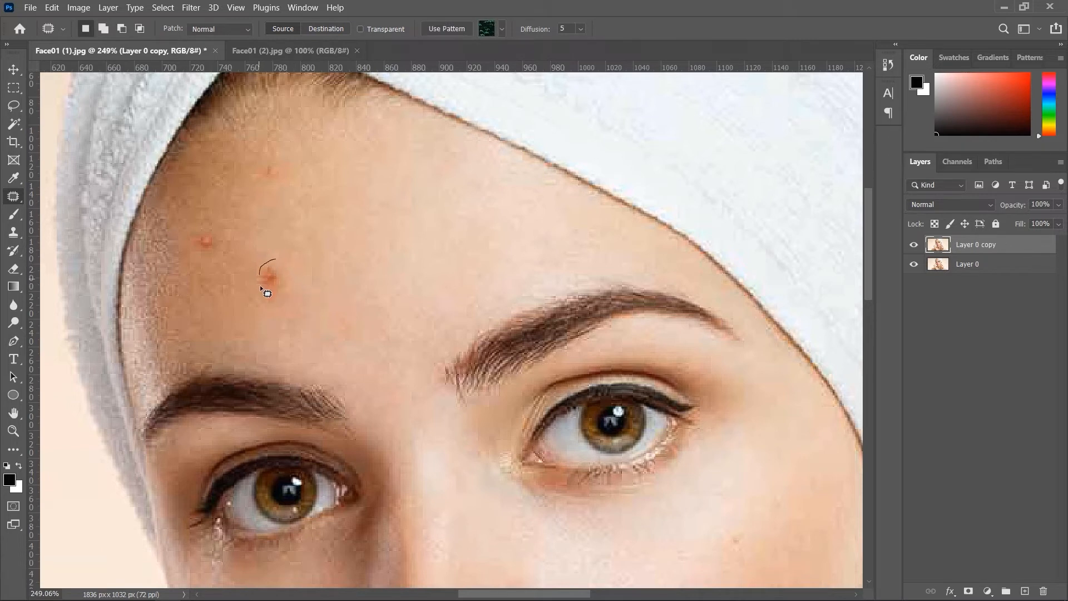
Patch the two blemishes on the shaded side of the forehead with clean neighbouring skin, and clear the selection
left_click_drag(280, 261, 293, 294)
mouse_move(193, 254)
left_mouse_down()
mouse_move(189, 245)
mouse_move(317, 198)
left_mouse_up()
key("ctrl+d")
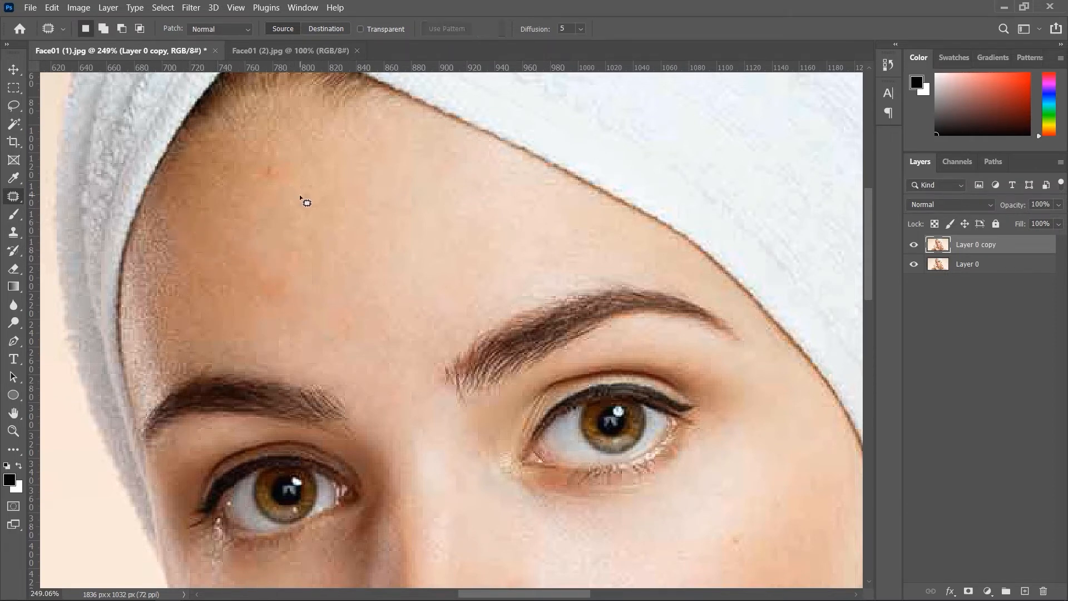
mouse_move(284, 260)
left_mouse_down()
mouse_move(241, 289)
mouse_move(334, 301)
left_mouse_up()
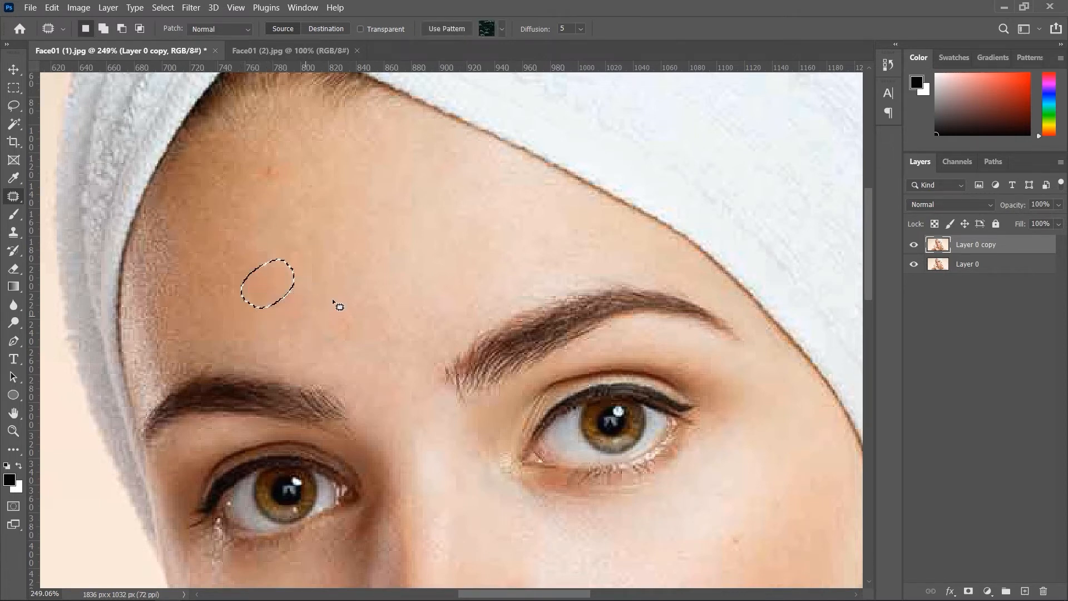
key("ctrl+d")
Patch the two blemishes on the shaded cheek beside the nose with the clean skin below them
scroll(389, 283, "down", 1)
scroll(396, 259, "down", 2, "alt")
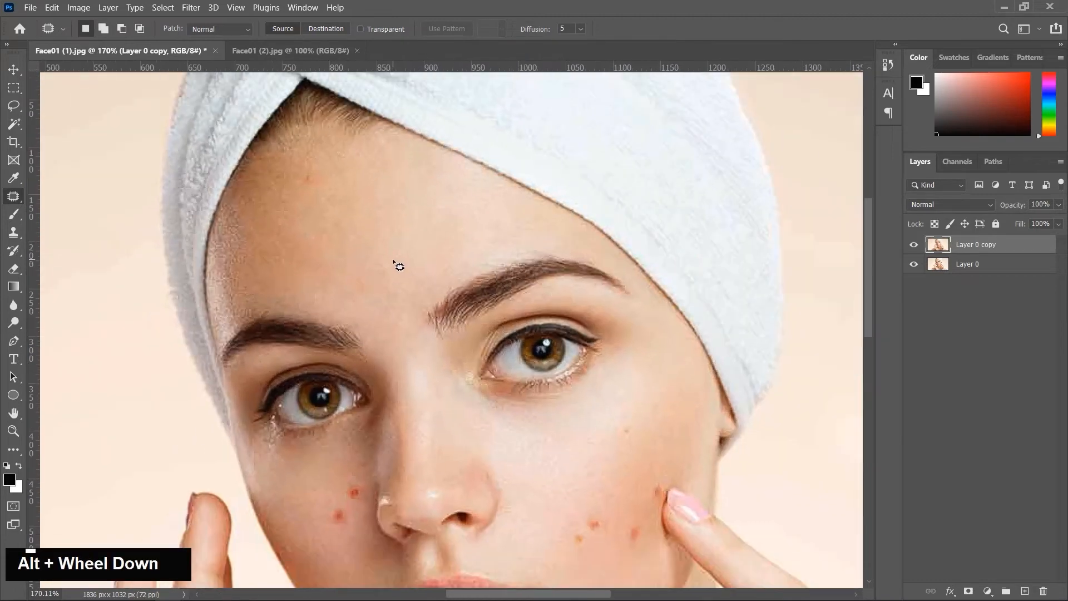
scroll(403, 269, "down", 2)
scroll(409, 272, "down", 1)
scroll(310, 393, "up", 3, "alt")
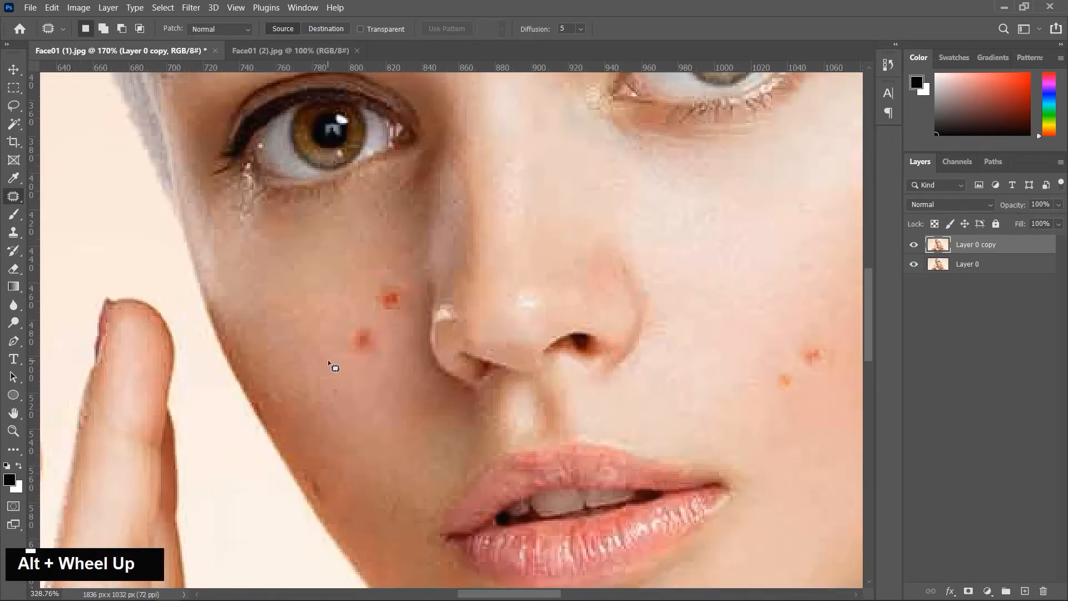
mouse_move(347, 329)
left_mouse_down()
mouse_move(377, 359)
mouse_move(397, 328)
mouse_move(376, 321)
mouse_move(347, 387)
left_mouse_up()
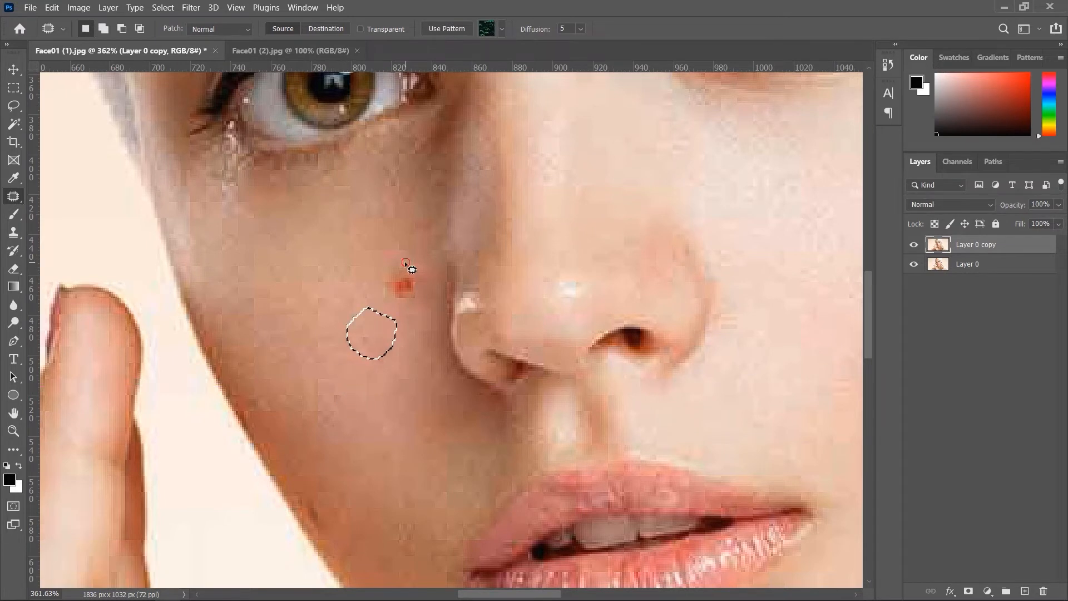
mouse_move(406, 262)
left_mouse_down()
mouse_move(382, 299)
mouse_move(412, 303)
mouse_move(407, 263)
mouse_move(362, 329)
mouse_move(370, 353)
left_mouse_up()
Outline the pair of adjacent blemishes nearest the mouth on the opposite cheek and patch them with clean skin
key("space")
left_click_drag(650, 291, 443, 274)
mouse_move(716, 316)
left_mouse_down()
mouse_move(666, 346)
mouse_move(660, 388)
left_mouse_up()
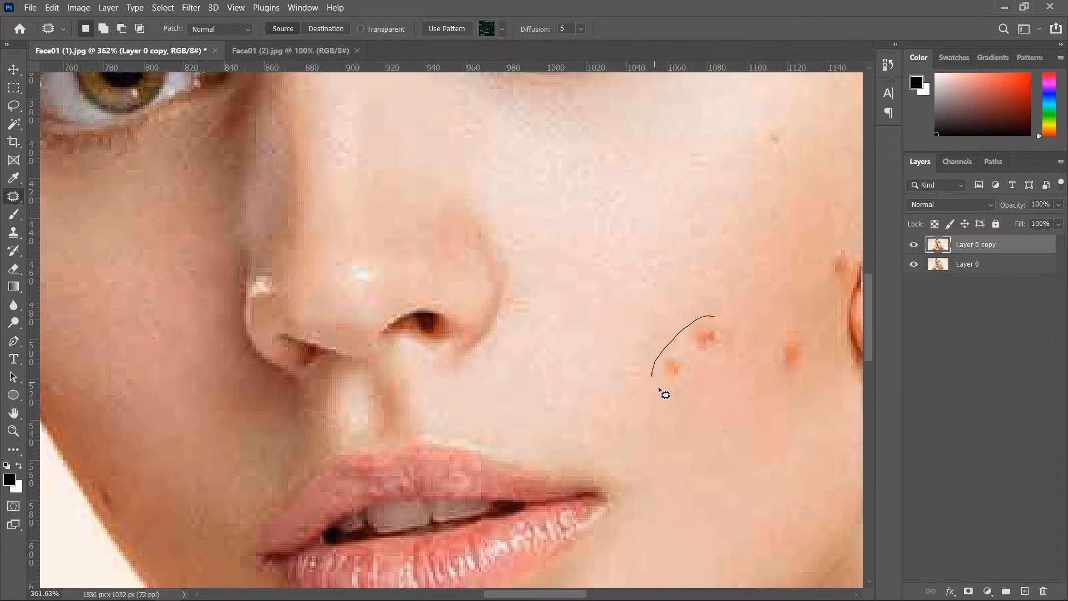
mouse_move(740, 340)
left_mouse_down()
mouse_move(637, 357)
mouse_move(597, 332)
mouse_move(626, 364)
left_mouse_up()
key("space")
left_click_drag(722, 384, 631, 404)
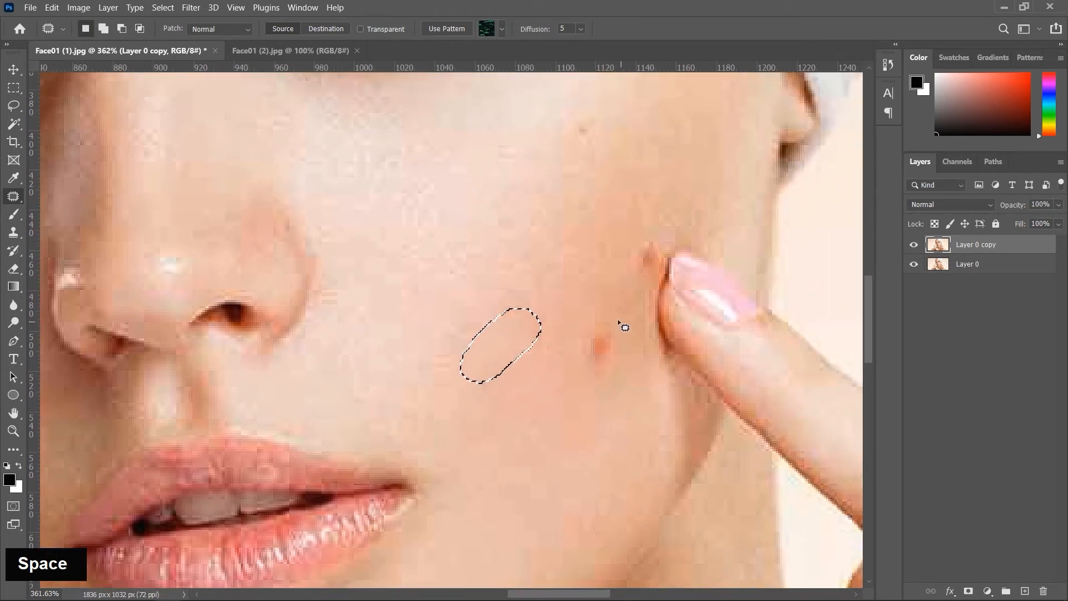
Patch the three remaining blemishes on the cheek around the pointing finger with clean neighbouring skin, clearing the selection after each
left_click_drag(617, 319, 578, 348)
mouse_move(592, 391)
left_mouse_down()
mouse_move(617, 326)
mouse_move(556, 354)
left_mouse_up()
left_click_drag(677, 313, 612, 351)
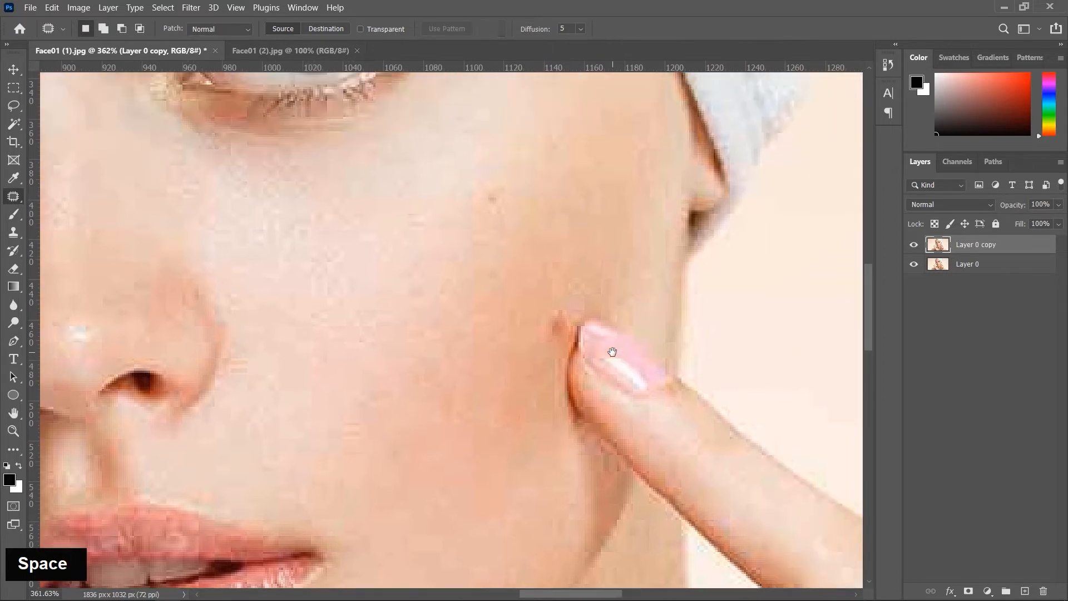
mouse_move(545, 311)
left_mouse_down()
mouse_move(536, 334)
mouse_move(544, 356)
left_mouse_up()
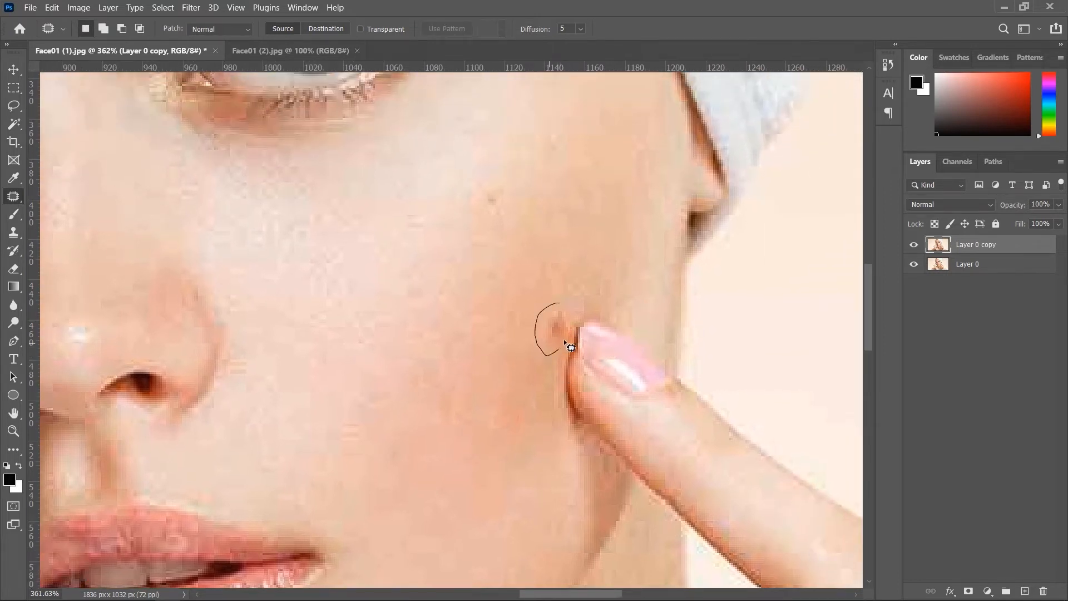
left_click_drag(574, 310, 503, 331)
left_click(597, 240)
left_click_drag(485, 218, 468, 242)
left_click(511, 306)
Fit the whole photo in view and compare the face with Layer 0 copy hidden and shown
key("ctrl+0")
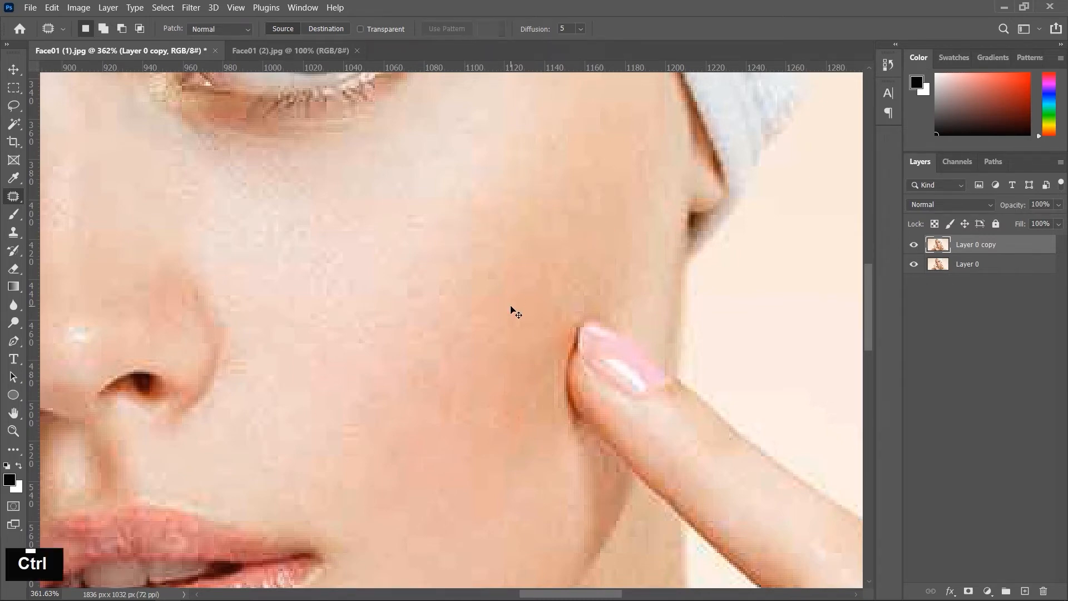
left_click(915, 245)
left_click(915, 245)
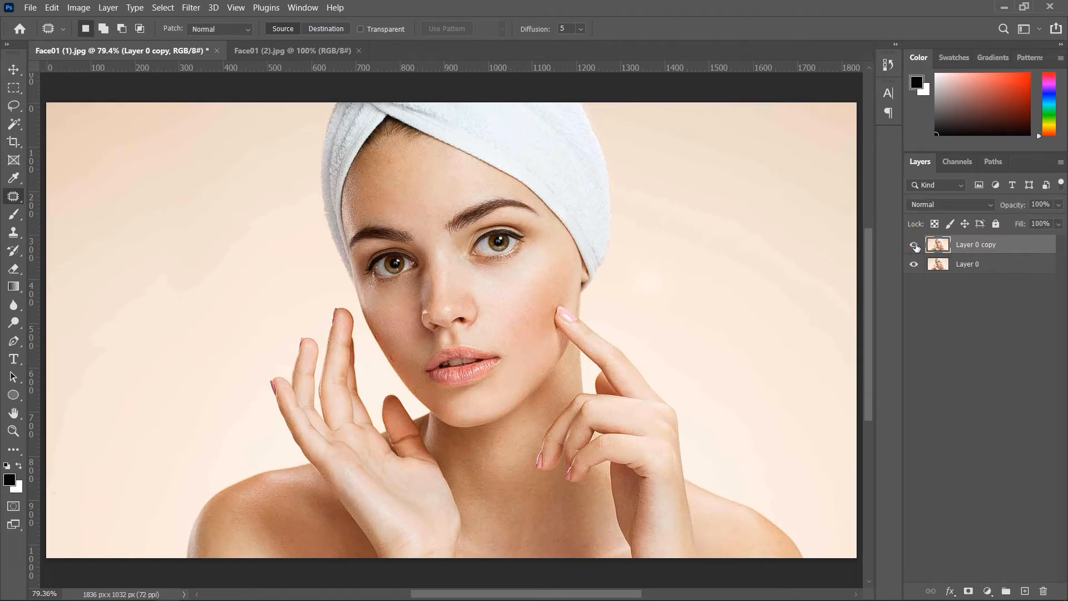
left_click(915, 246)
left_click(915, 245)
Delete the retouched Layer 0 copy and make a fresh duplicate of Layer 0 named Layer 0 copy
left_click_drag(1004, 248, 1042, 591)
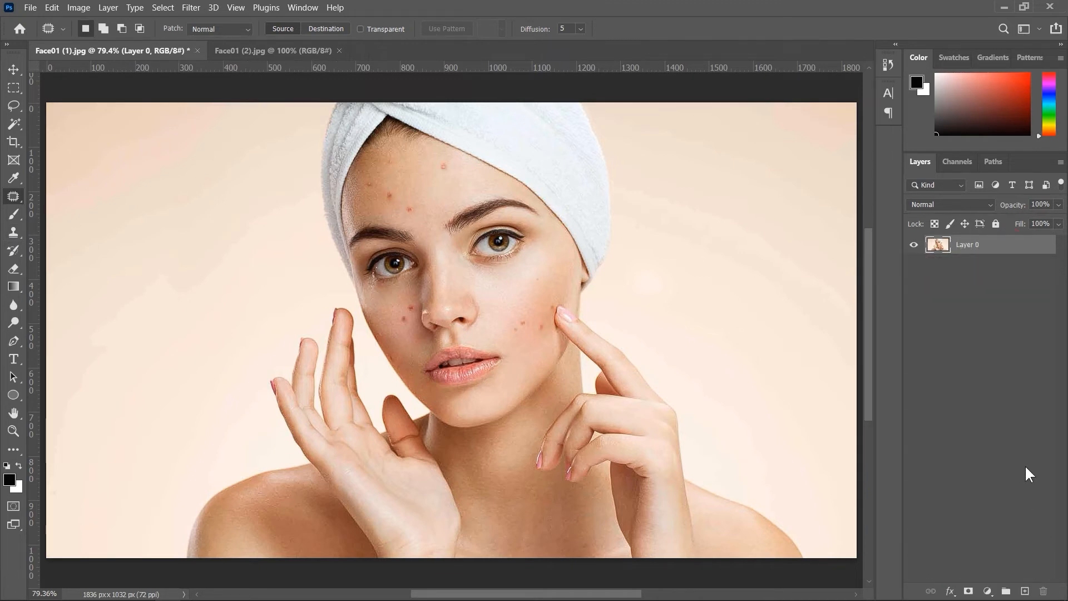
right_click(1006, 253)
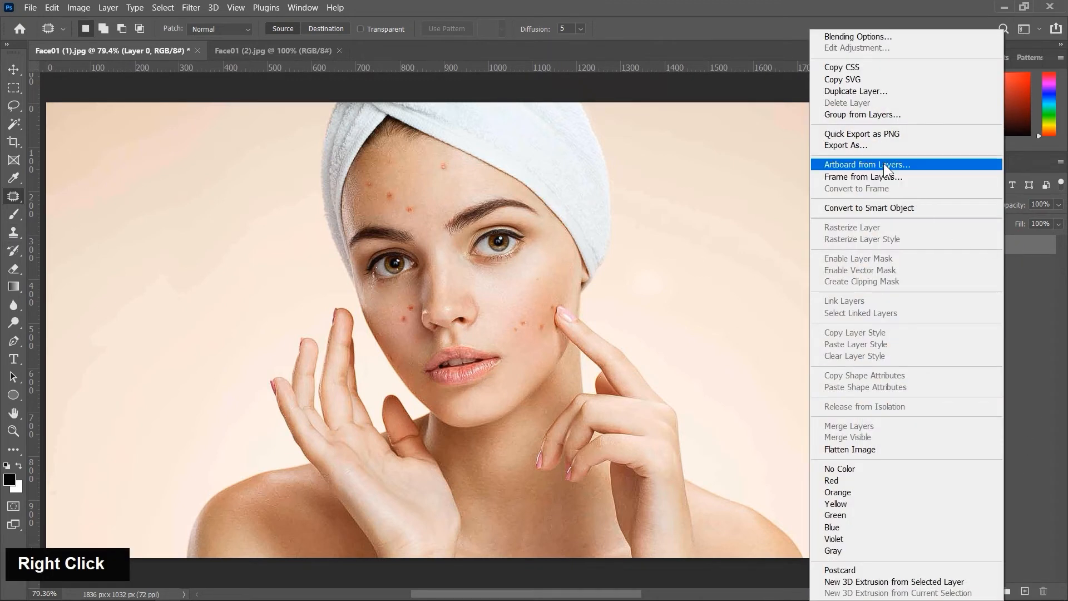
left_click(845, 90)
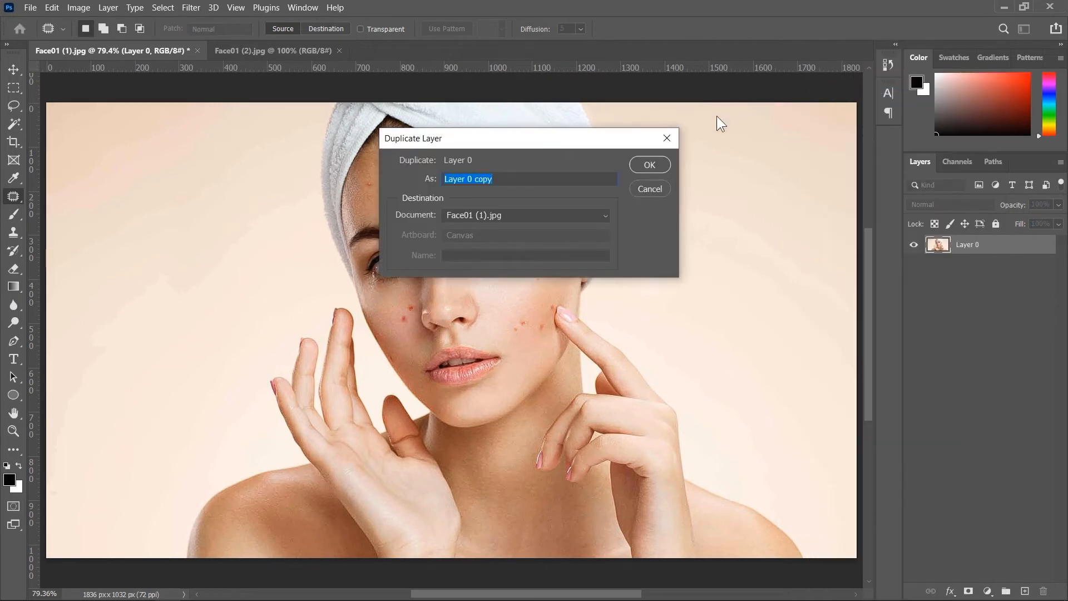
left_click(644, 163)
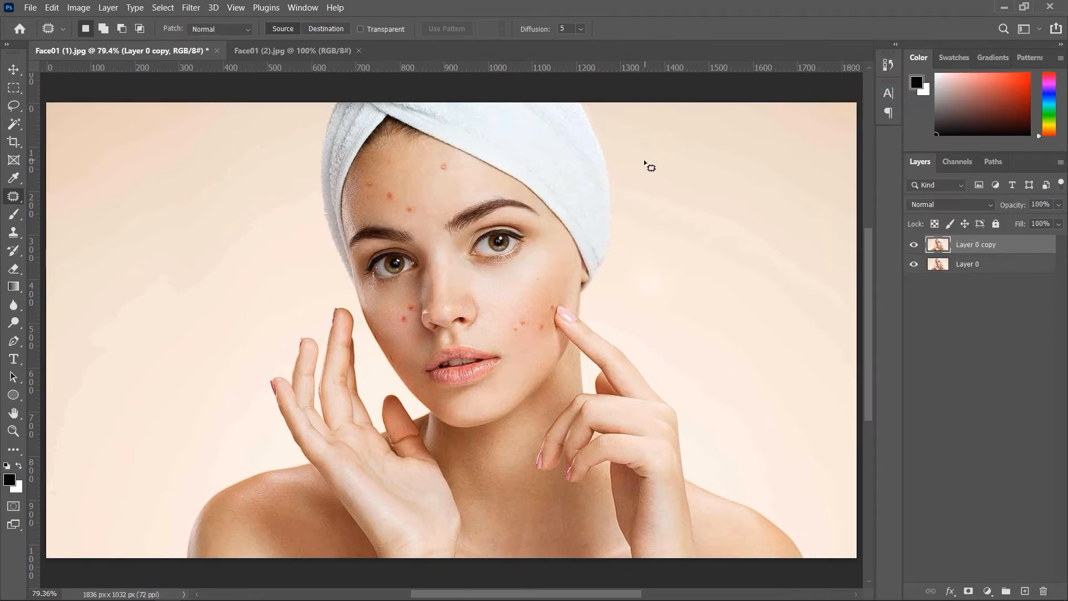
Choose the Clone Stamp Tool and sample clean skin on the central forehead, beside the blemish above the inner eyebrow
scroll(402, 275, "up", 5)
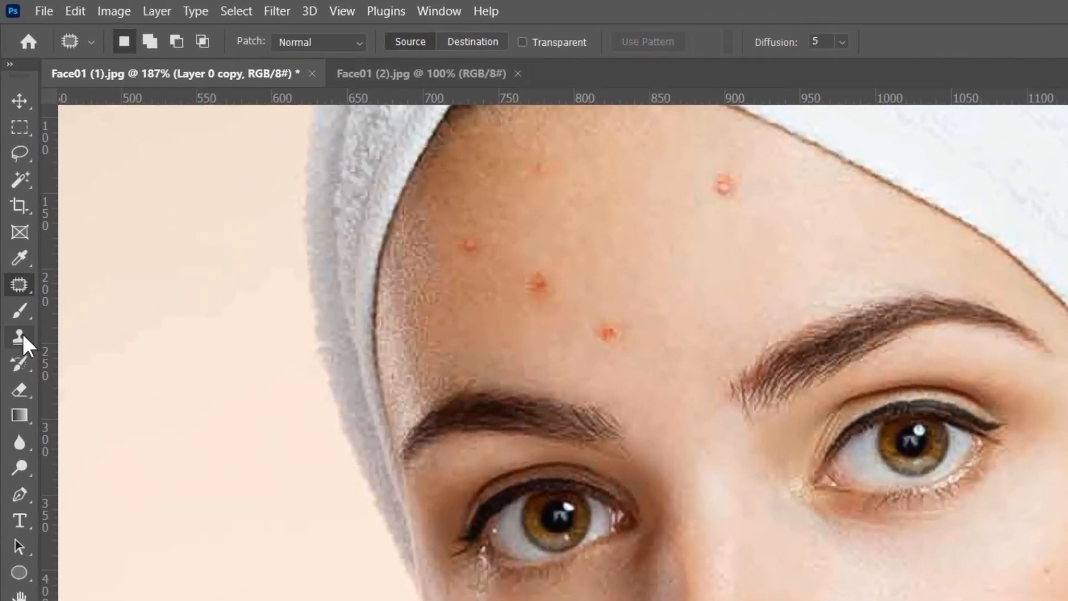
left_click(22, 332)
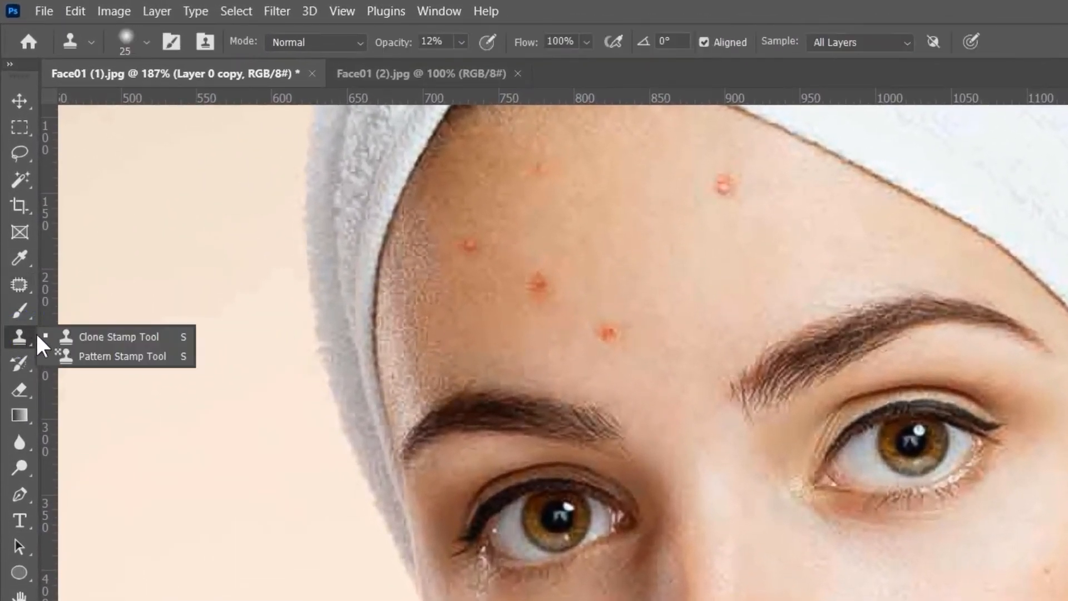
left_click(109, 337)
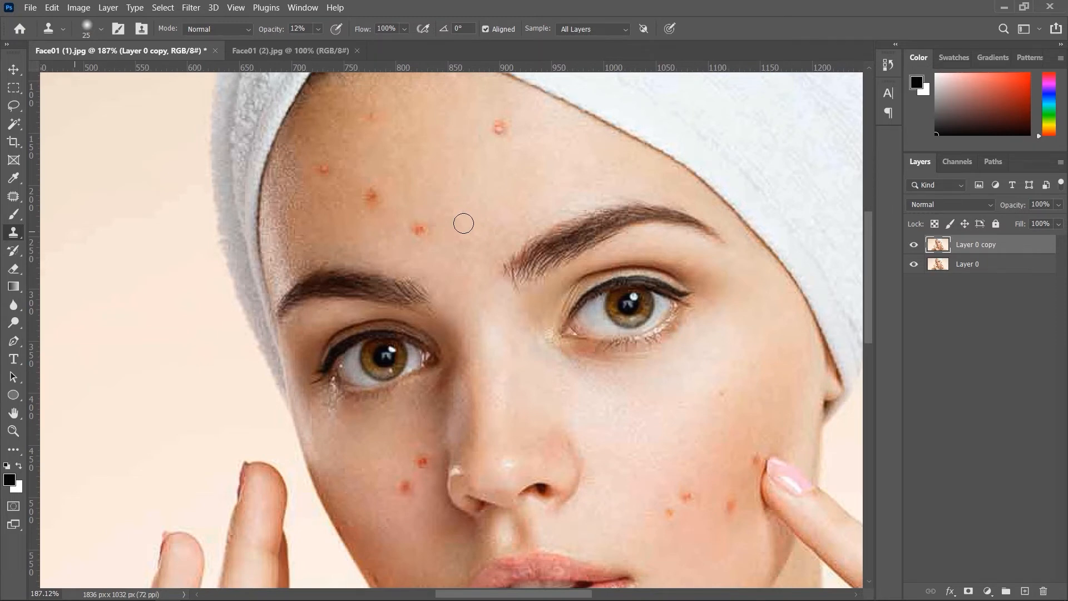
key("alt")
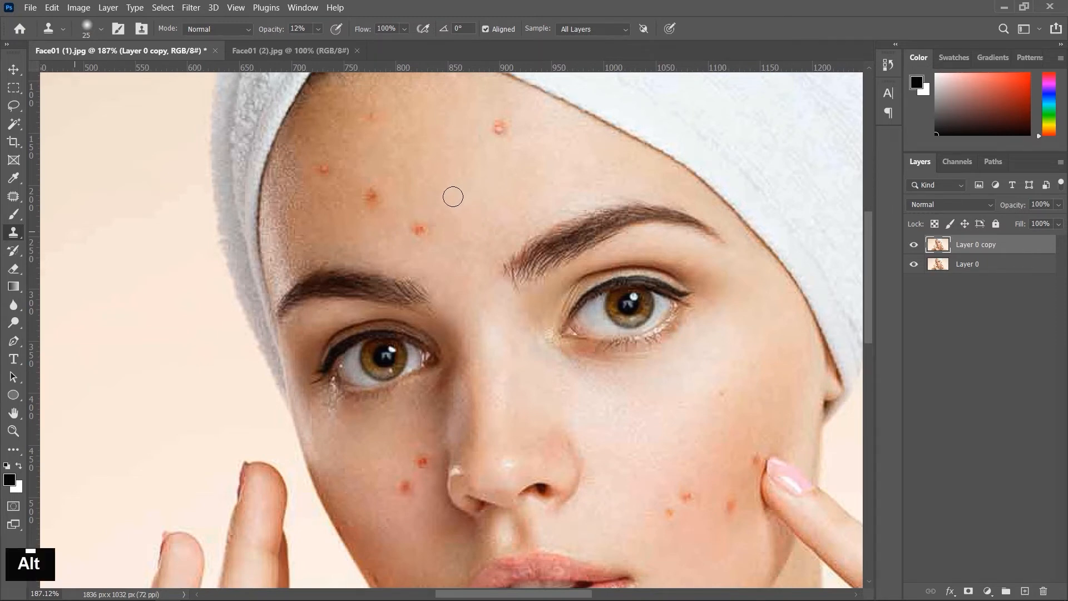
left_click(451, 199, "alt")
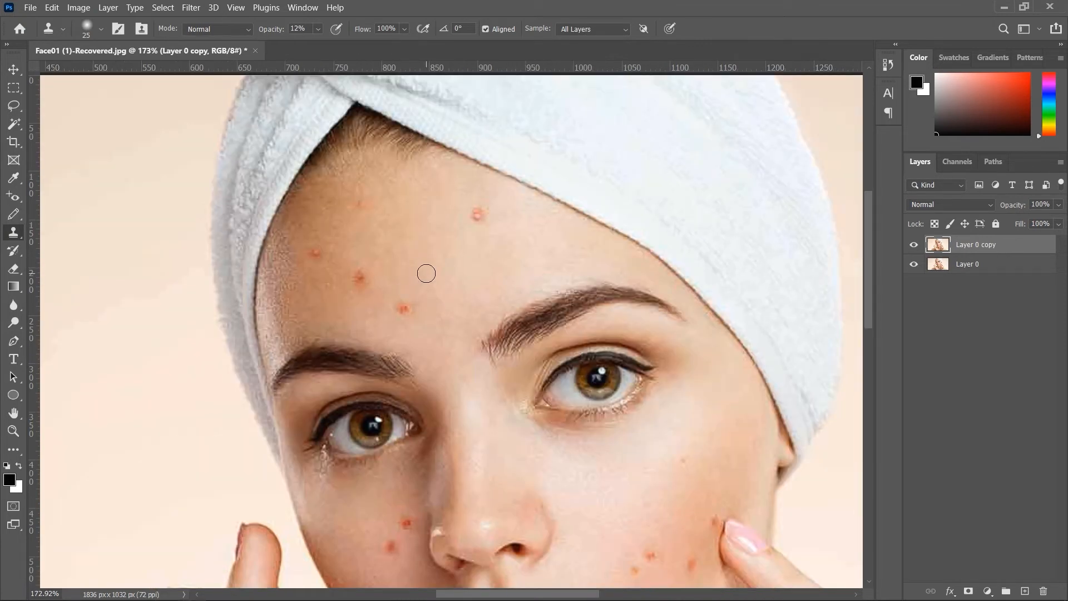
key("alt")
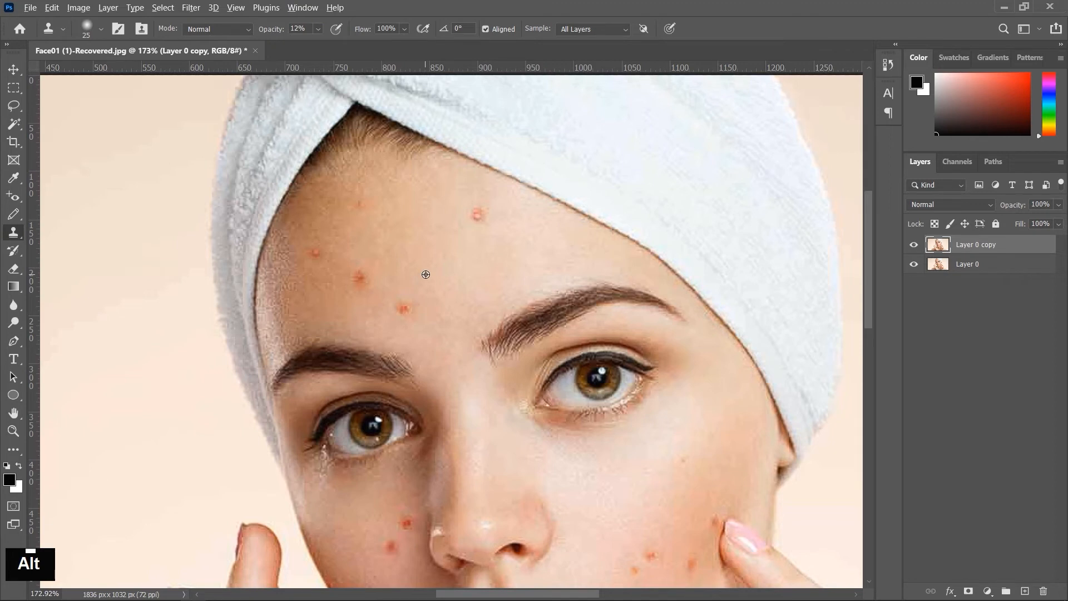
left_click(425, 275, "alt")
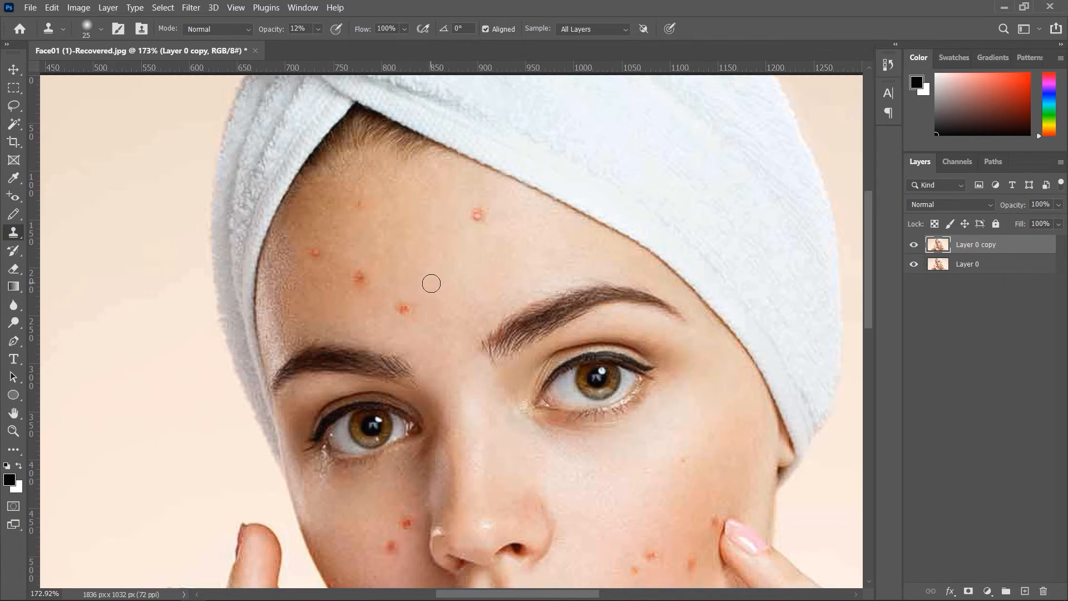
Try cloning over the blemish above the inner eyebrow at 12% opacity, and undo the stroke
left_click_drag(406, 305, 404, 306)
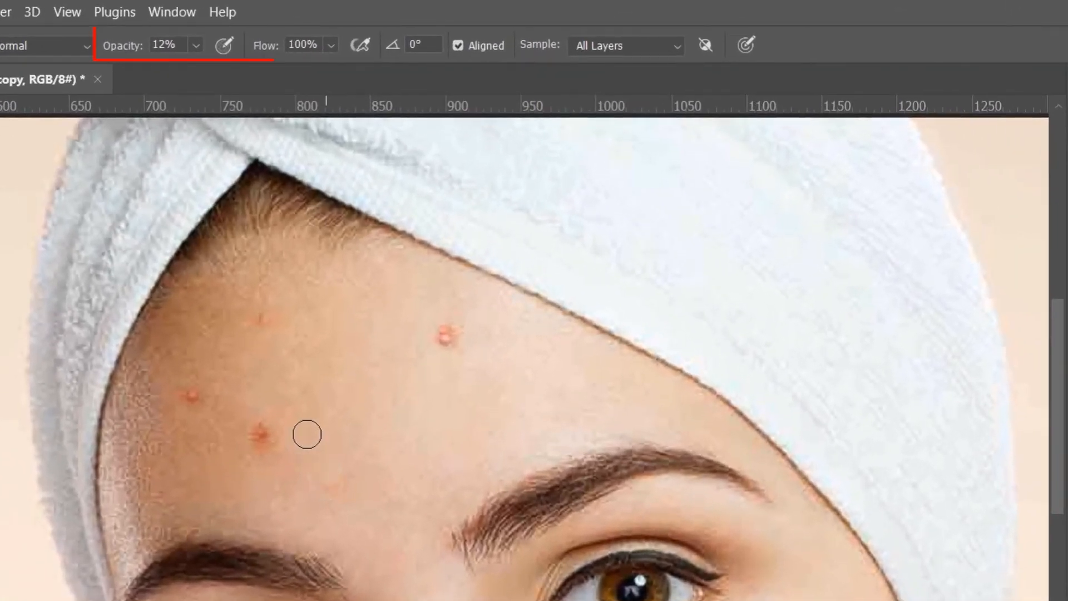
key("ctrl+z")
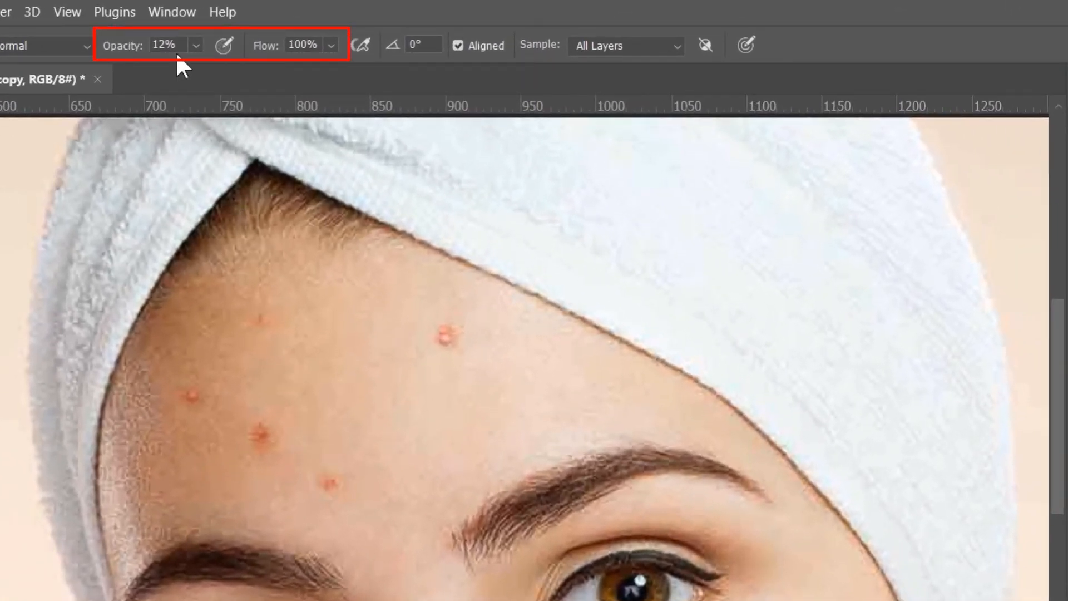
Set the Clone Stamp opacity to 100% and clone over the blemish above the inner eyebrow
left_click(195, 47)
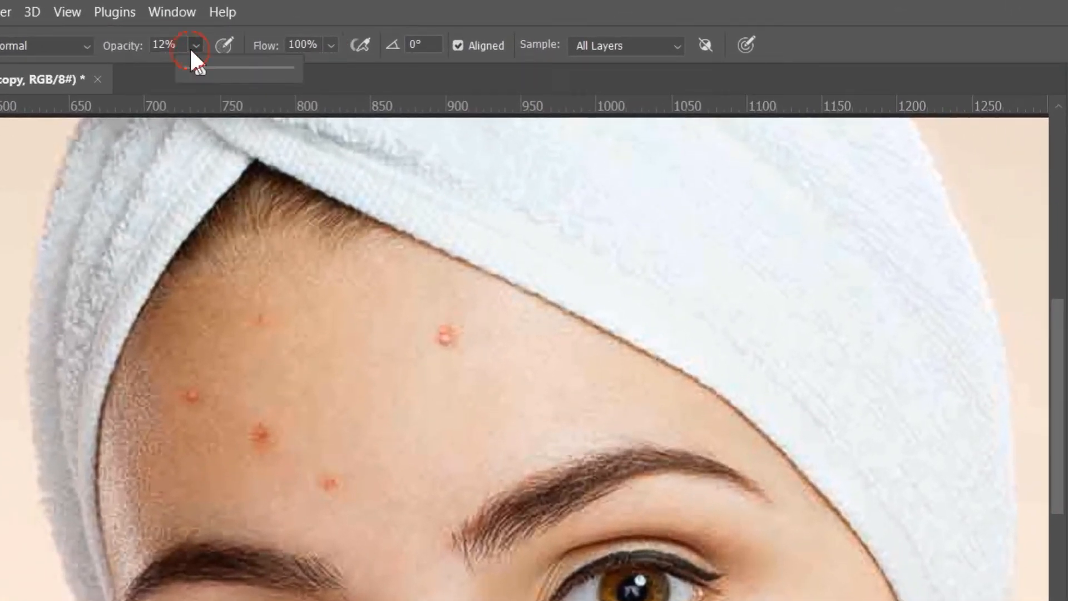
left_click_drag(198, 71, 300, 85)
left_click(305, 12)
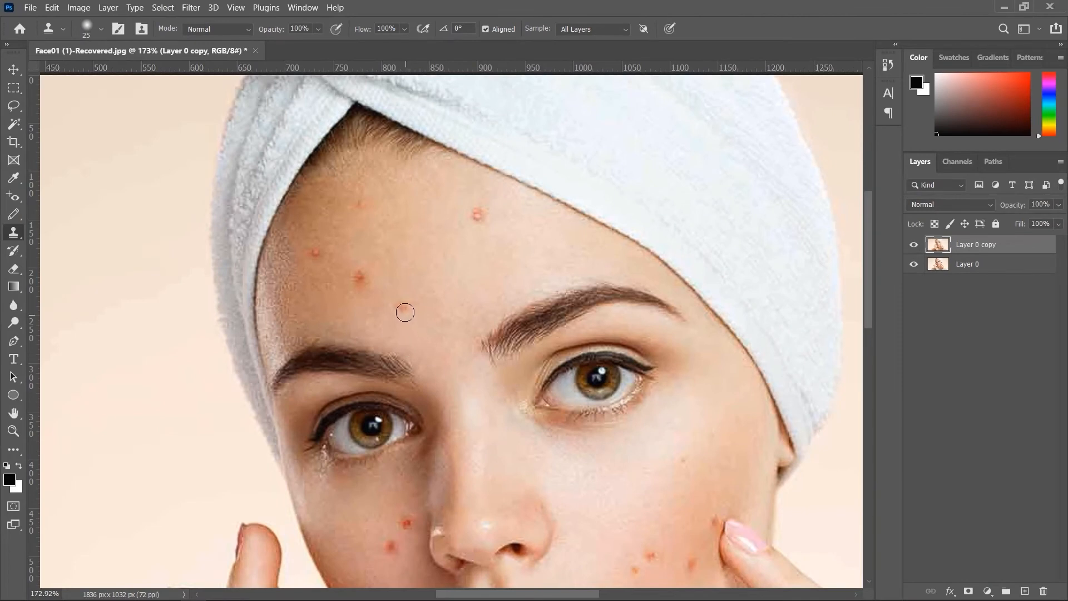
left_click_drag(406, 310, 408, 304)
Enlarge the Clone Stamp brush to 40 px and undo the full-opacity clone stroke
key("bracketright")
key("bracketright")
key("bracketright")
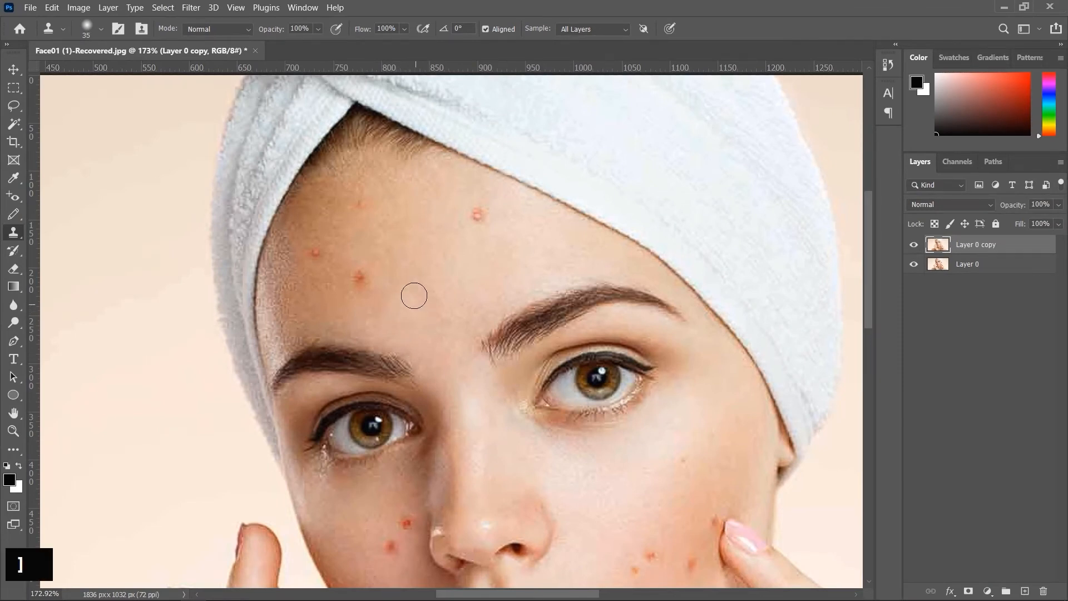
scroll(416, 297, "up", 2, "alt")
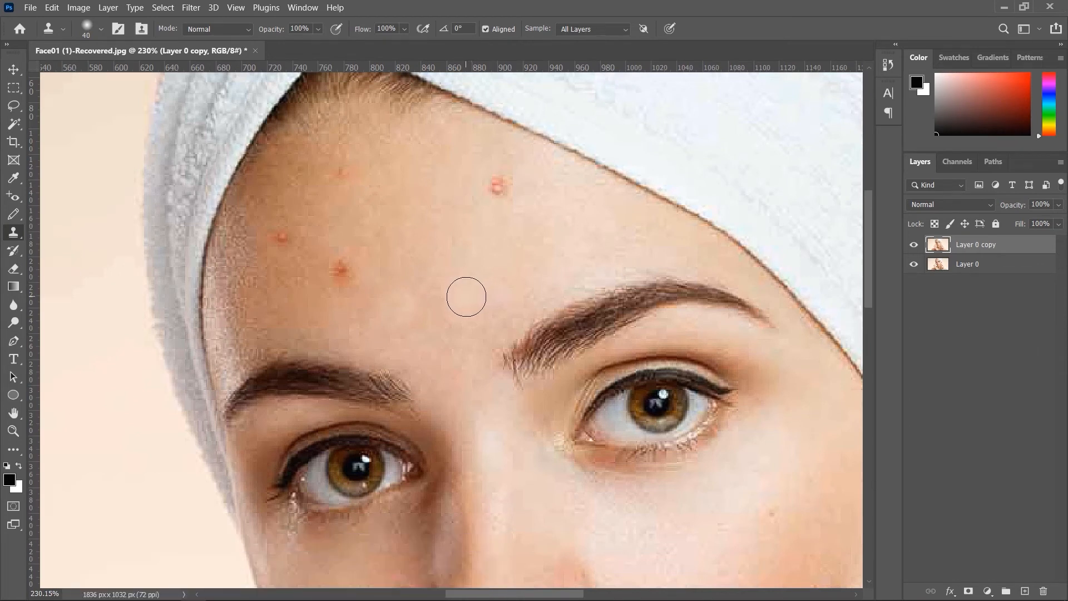
key("ctrl+z")
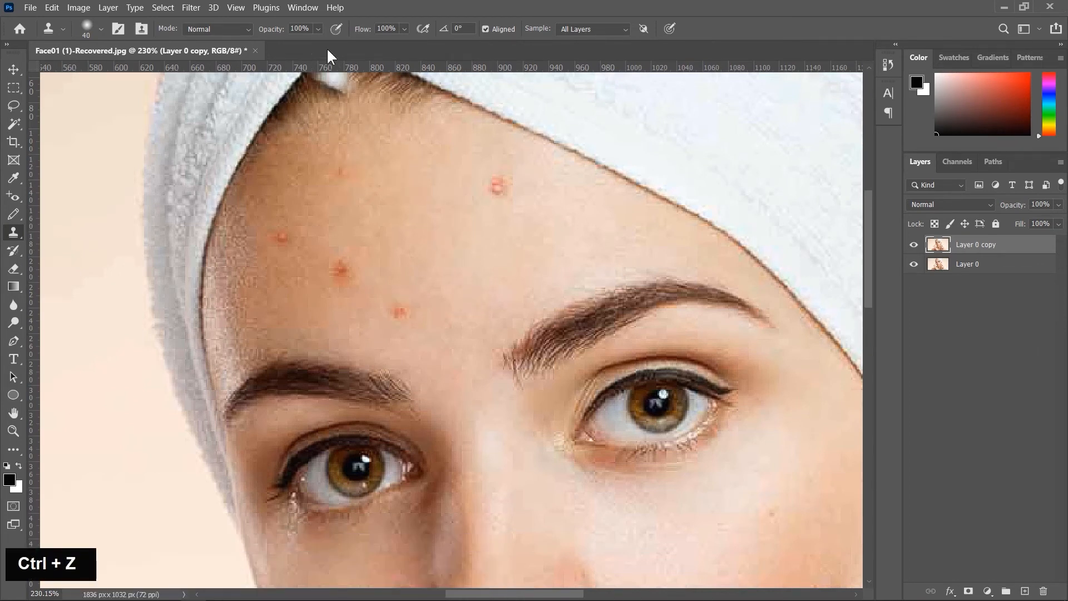
Lower the Clone Stamp opacity to 55% and clone over the blemish above the inner eyebrow with repeated dabs
left_click(318, 30)
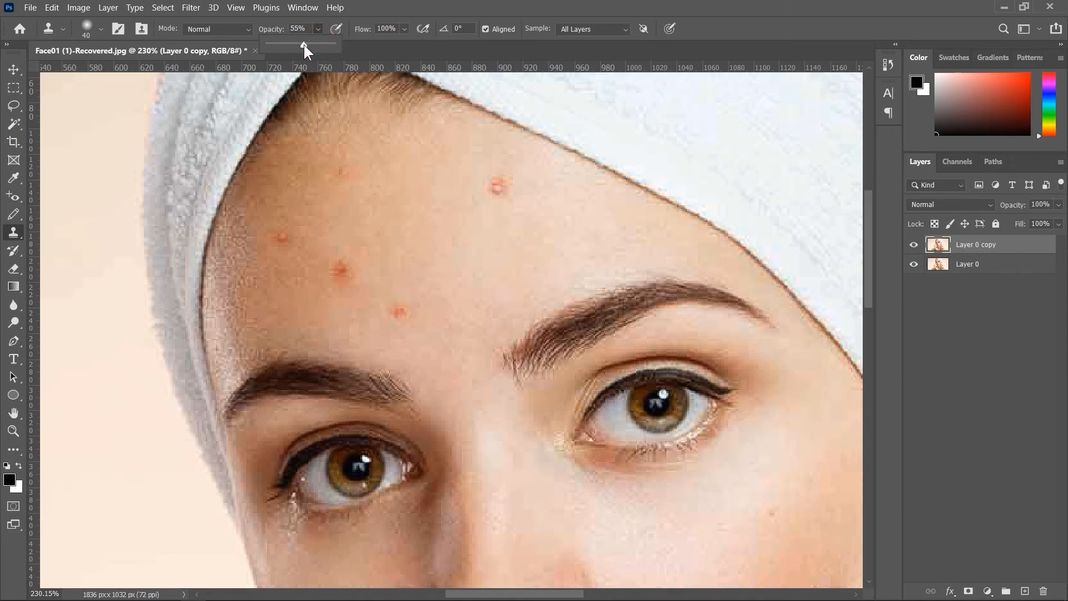
left_click(725, 20)
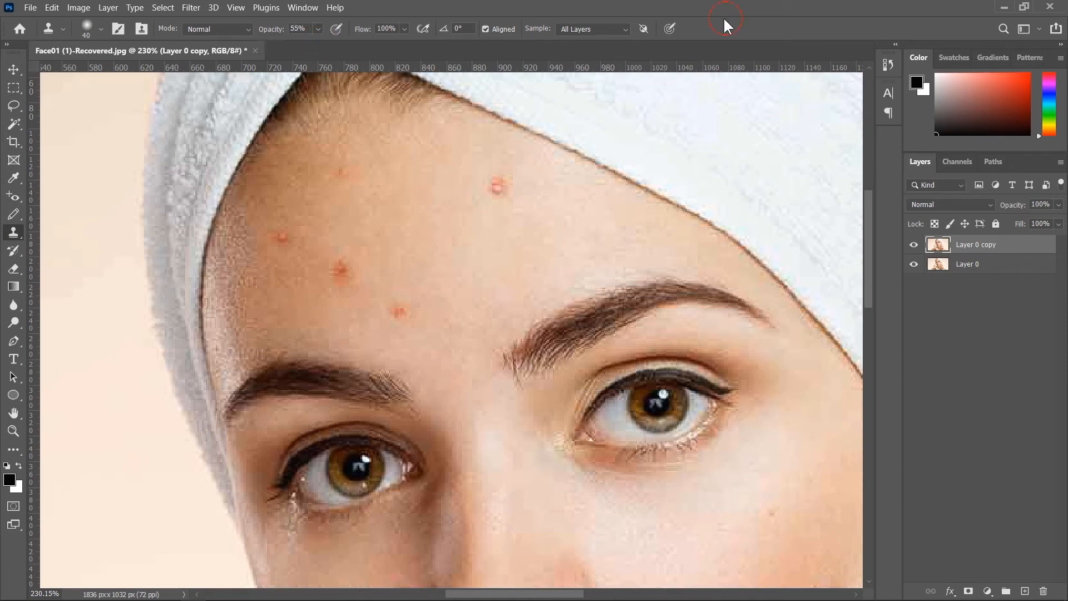
left_click(401, 310)
double_click(400, 309)
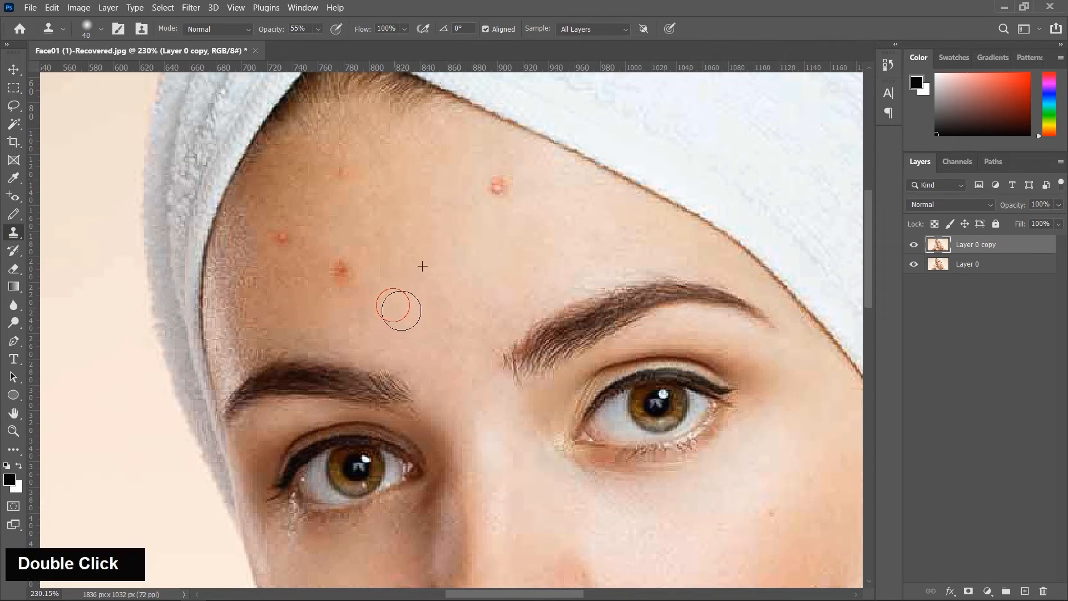
double_click(394, 307)
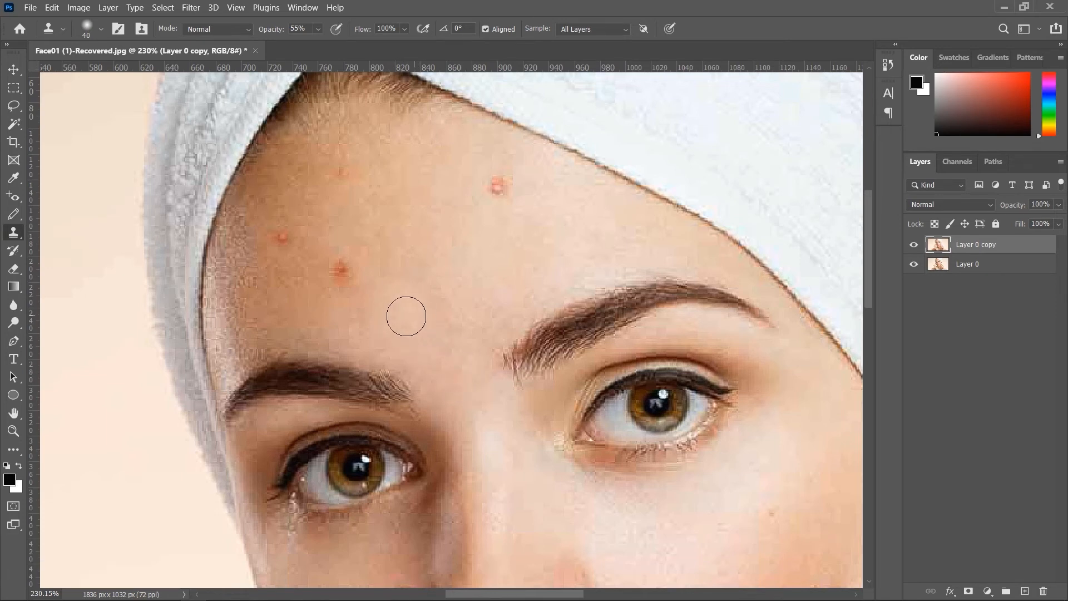
Sample clean skin beside each of the two blemishes on the shaded side of the forehead and clone over both
key("alt")
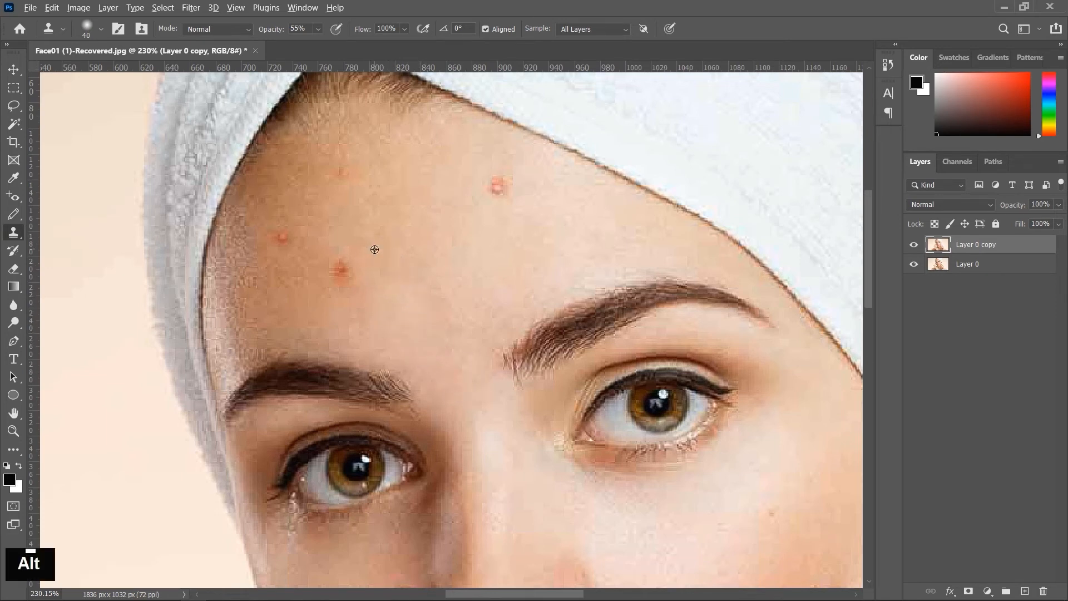
left_click(384, 249, "alt")
double_click(348, 271)
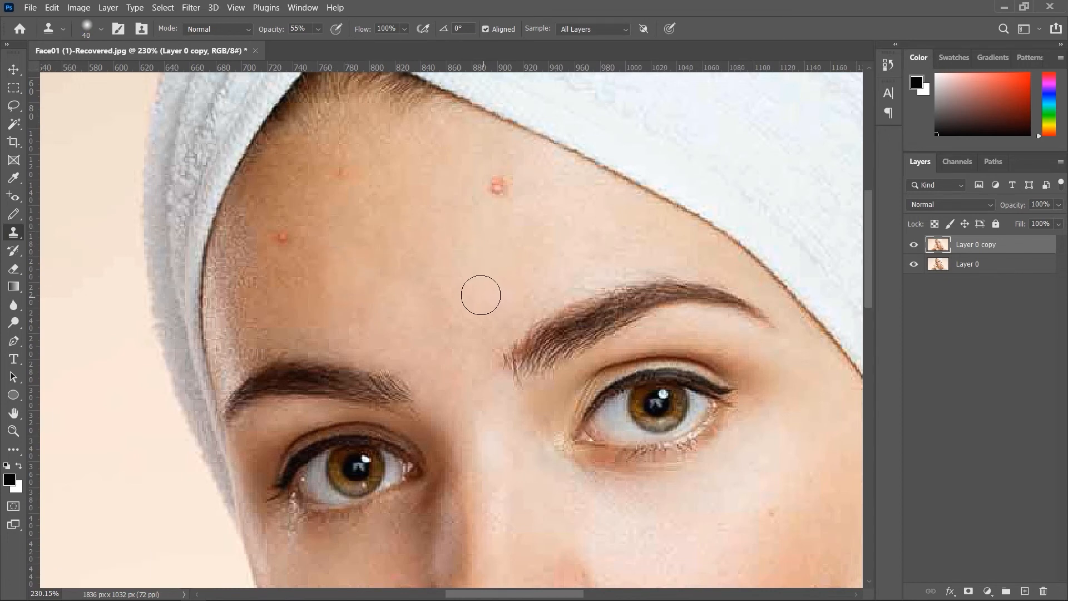
left_click(317, 218, "alt")
double_click(284, 240)
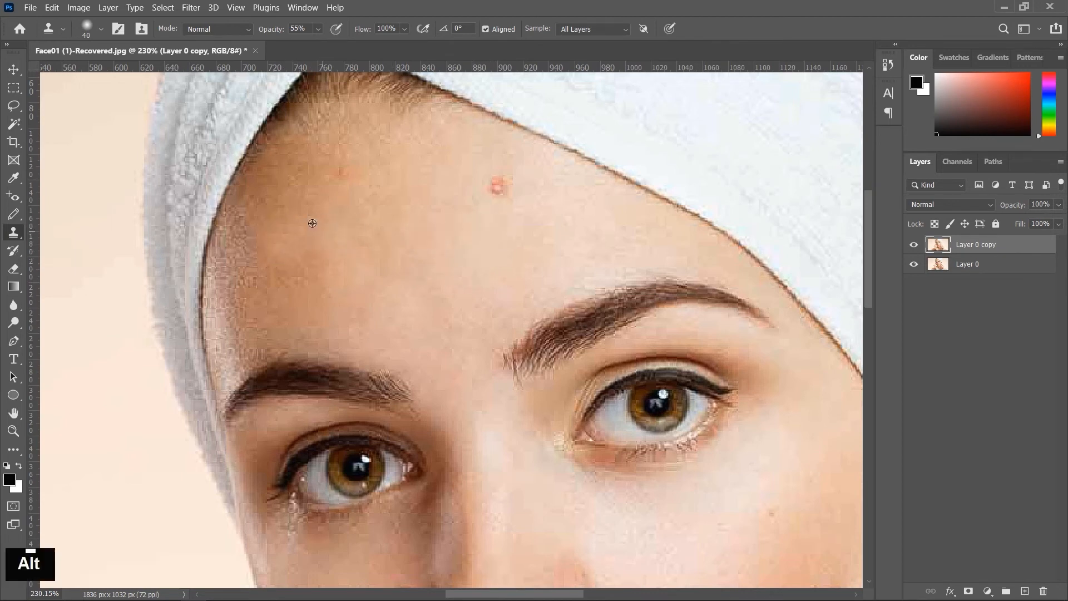
Blend the outer shaded forehead spot with freshly sampled skin and clone away the upper central forehead blemish
left_click(266, 293, "alt")
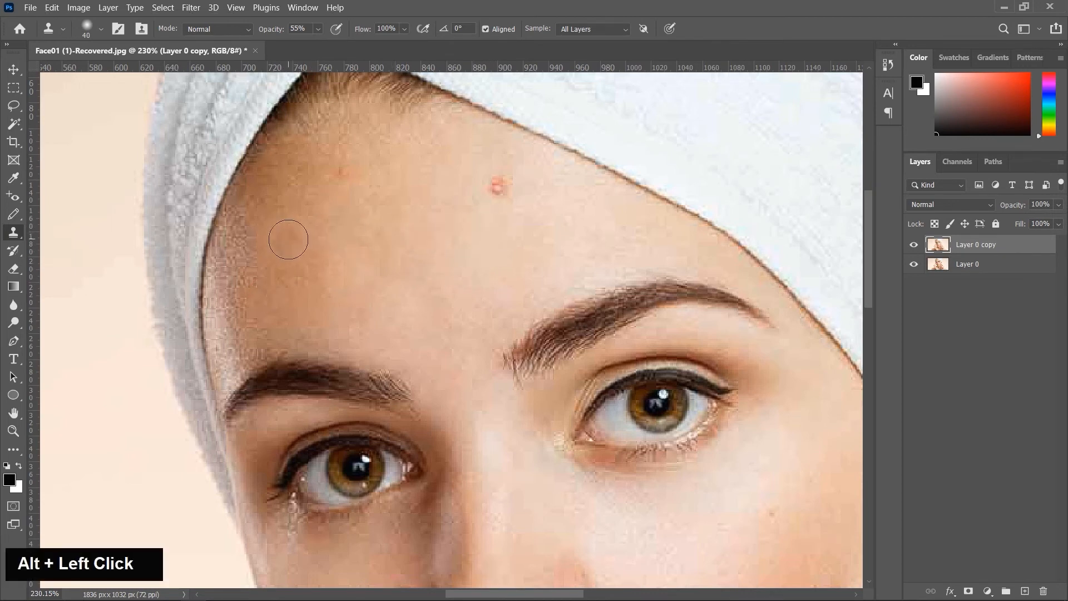
double_click(292, 248)
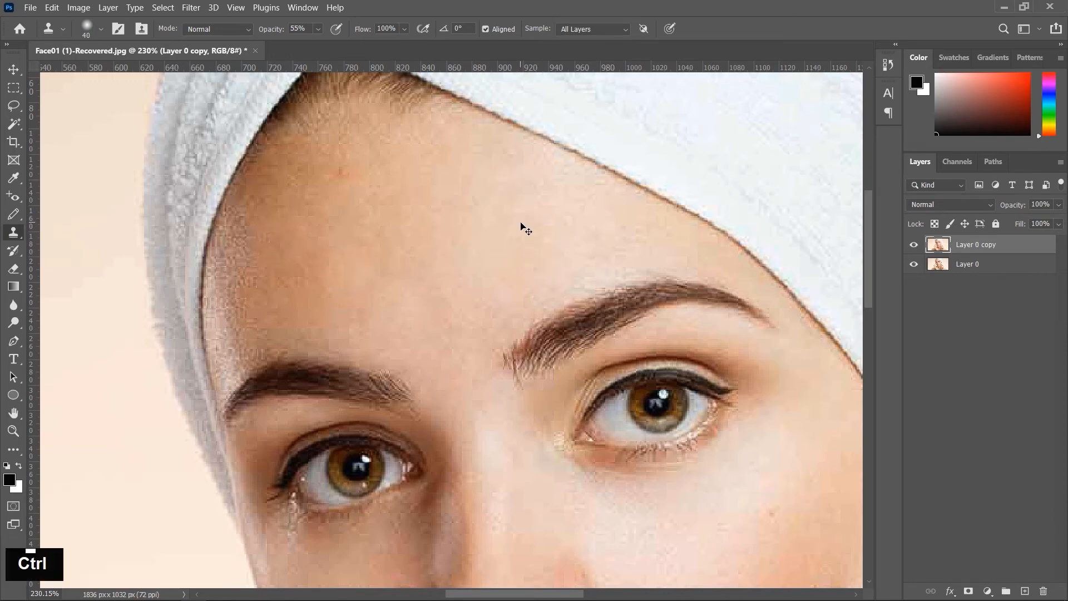
key("ctrl+0")
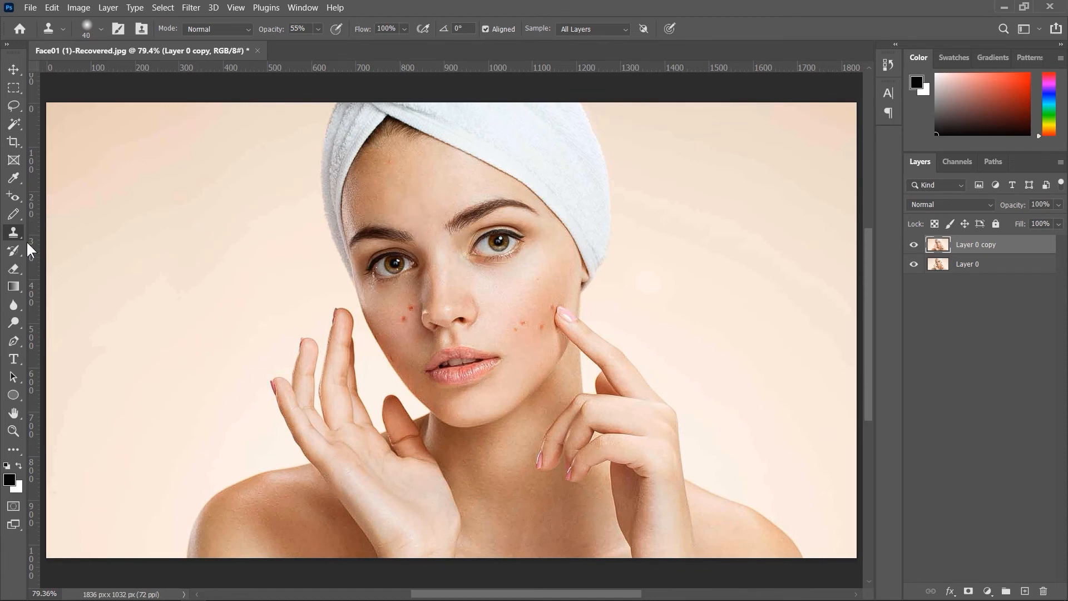
Outline the retouched patch of forehead above the shaded-side eyebrow with the Patch Tool, blend it with skin from higher up, and deselect
right_click(16, 196)
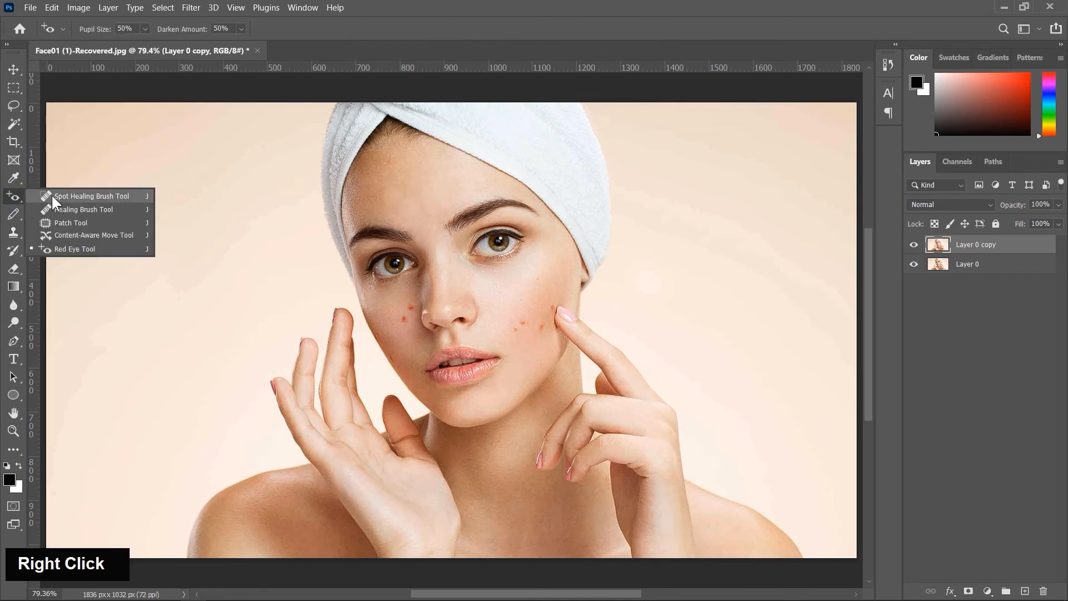
left_click(67, 220)
scroll(411, 168, "up", 6)
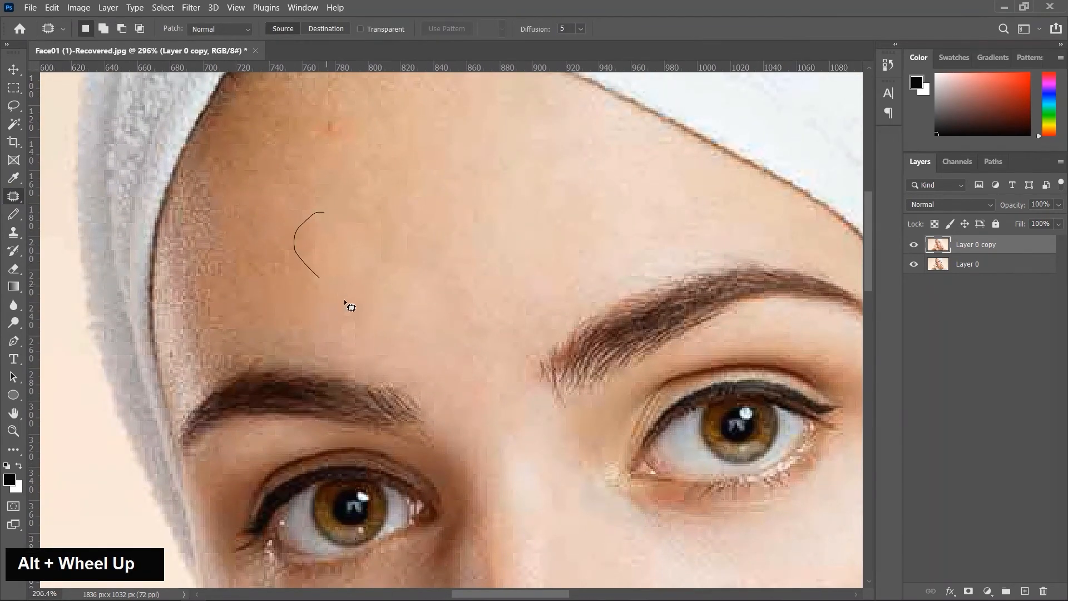
left_click_drag(352, 218, 359, 221)
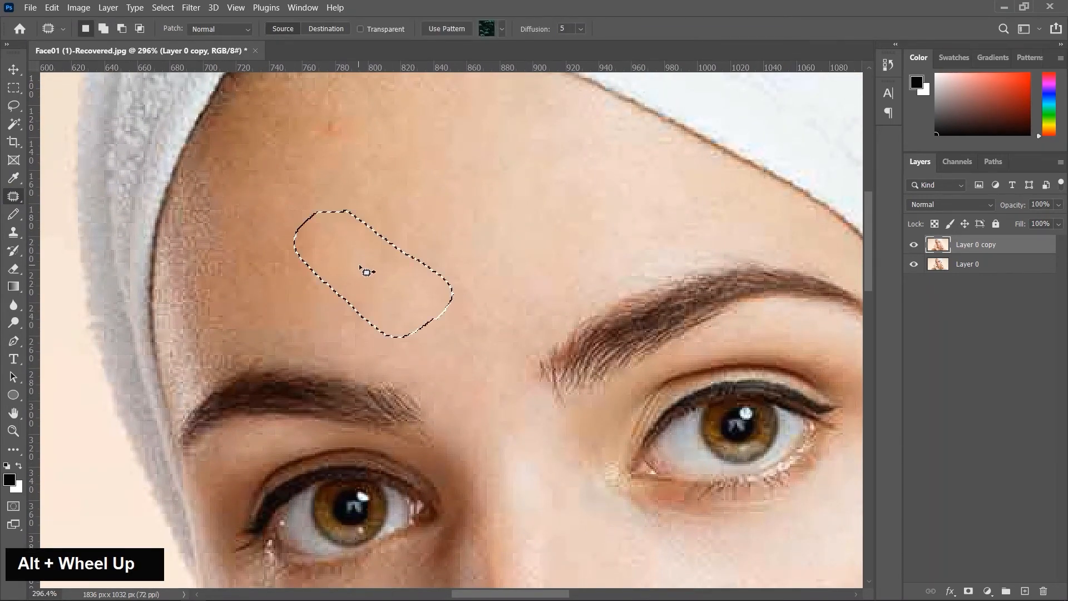
left_click_drag(362, 269, 428, 205)
left_click(544, 250)
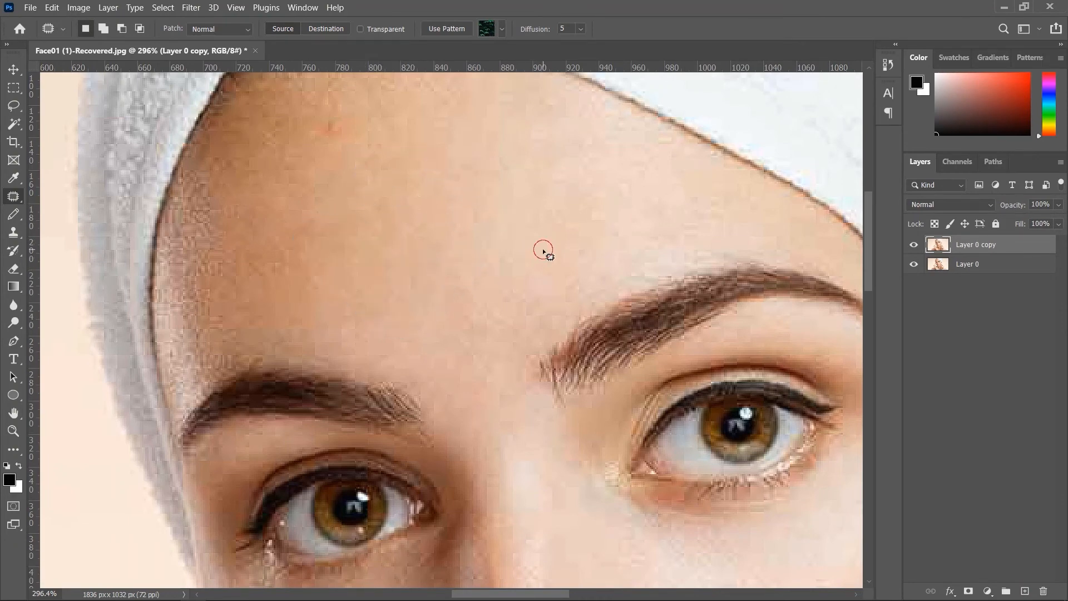
scroll(510, 323, "down", 5)
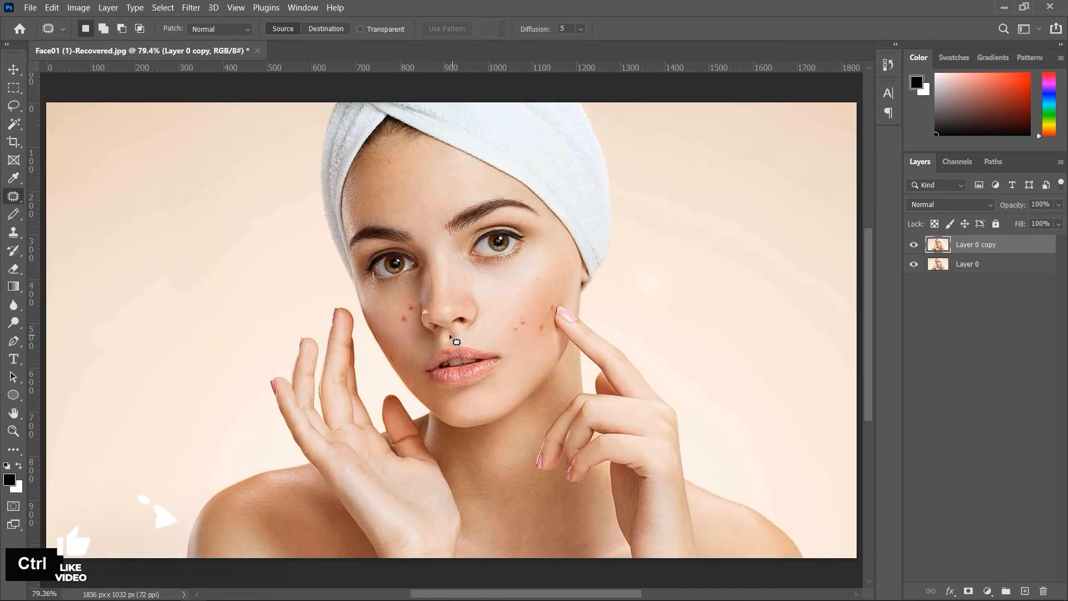
Use the Clone Stamp Tool to cover the two blemishes beside the nose on the shaded cheek, sampling clean skin near each
right_click(13, 233)
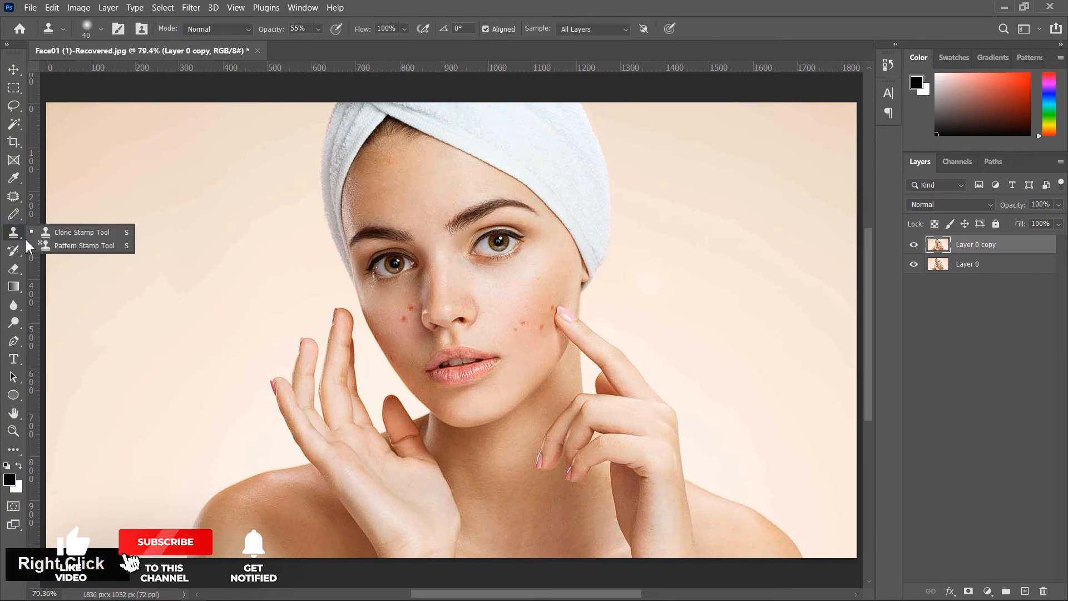
left_click(69, 233)
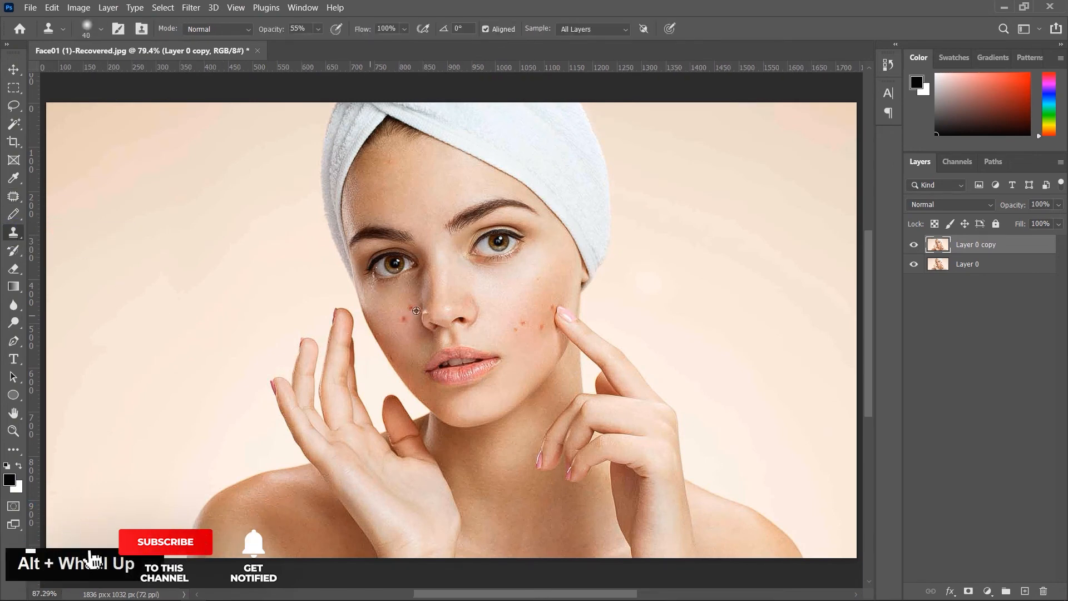
scroll(412, 312, "up", 2)
scroll(412, 311, "up", 5)
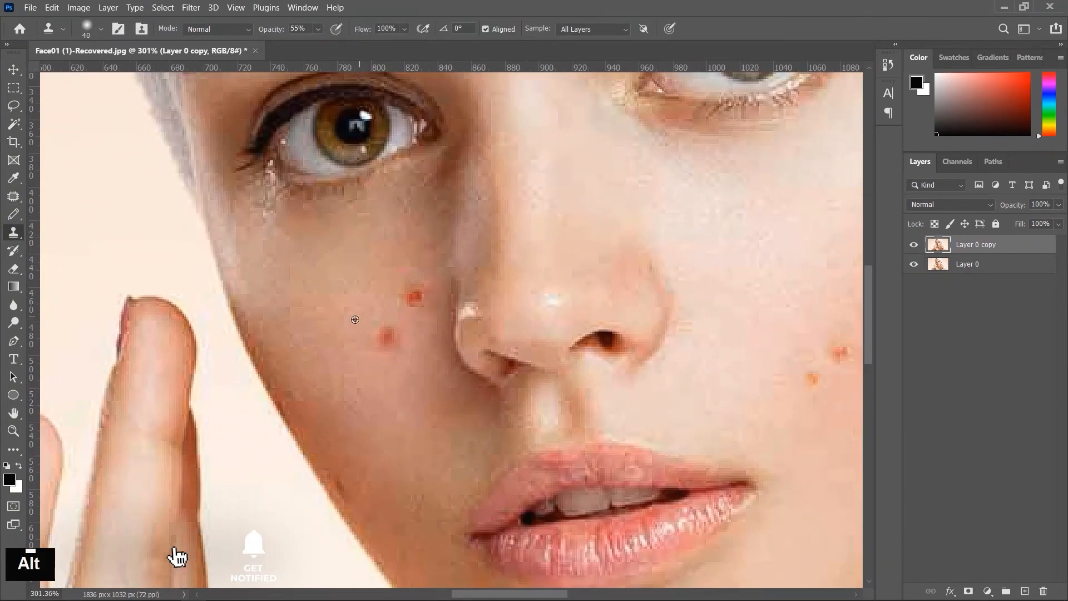
left_click(329, 310, "alt")
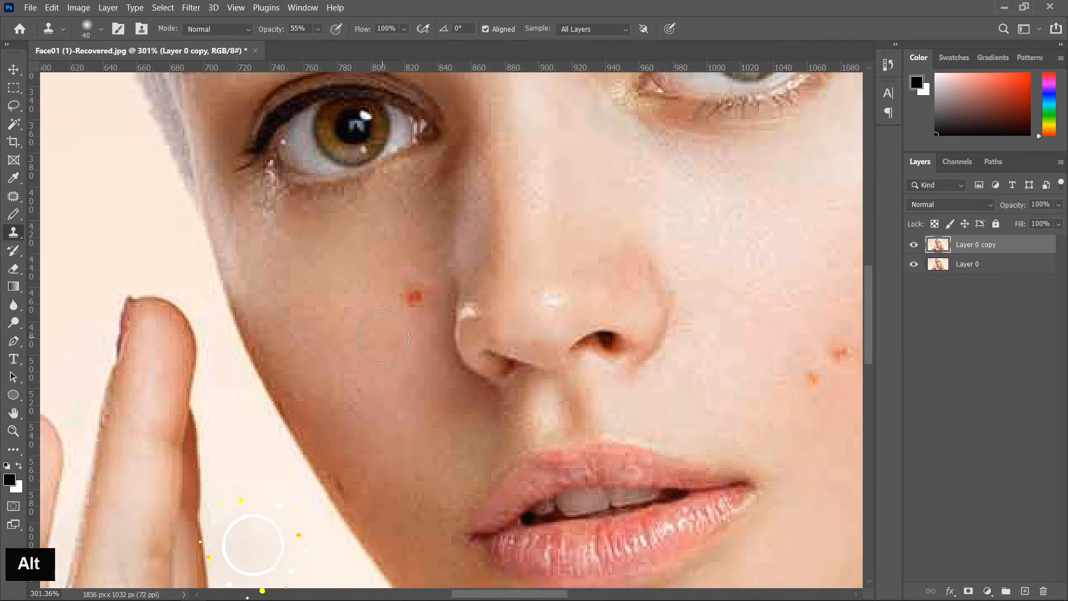
left_click(383, 337)
left_click(383, 338)
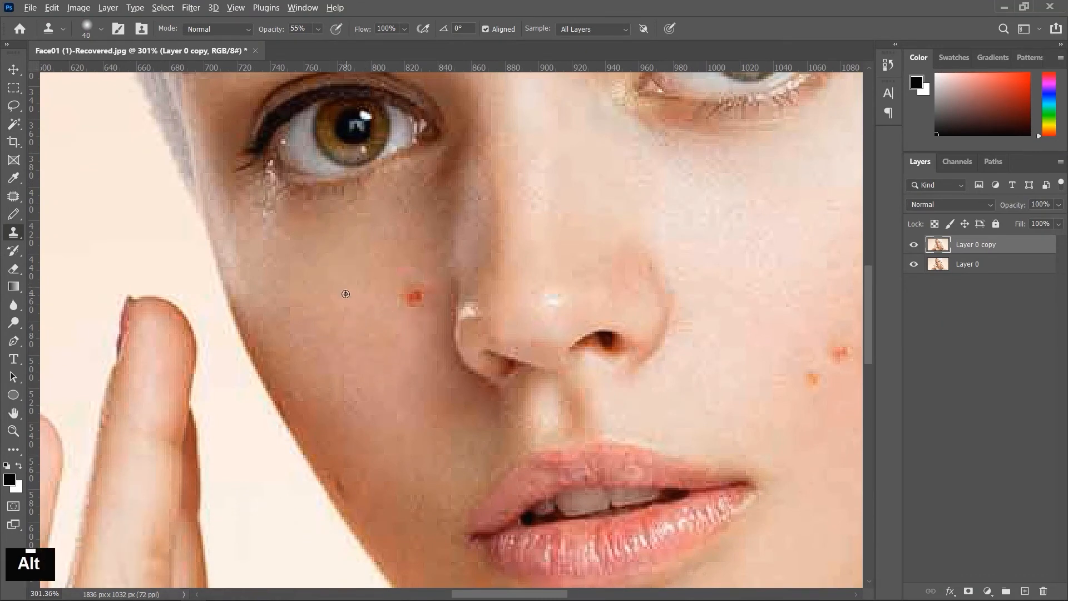
left_click(346, 293, "alt")
double_click(408, 296)
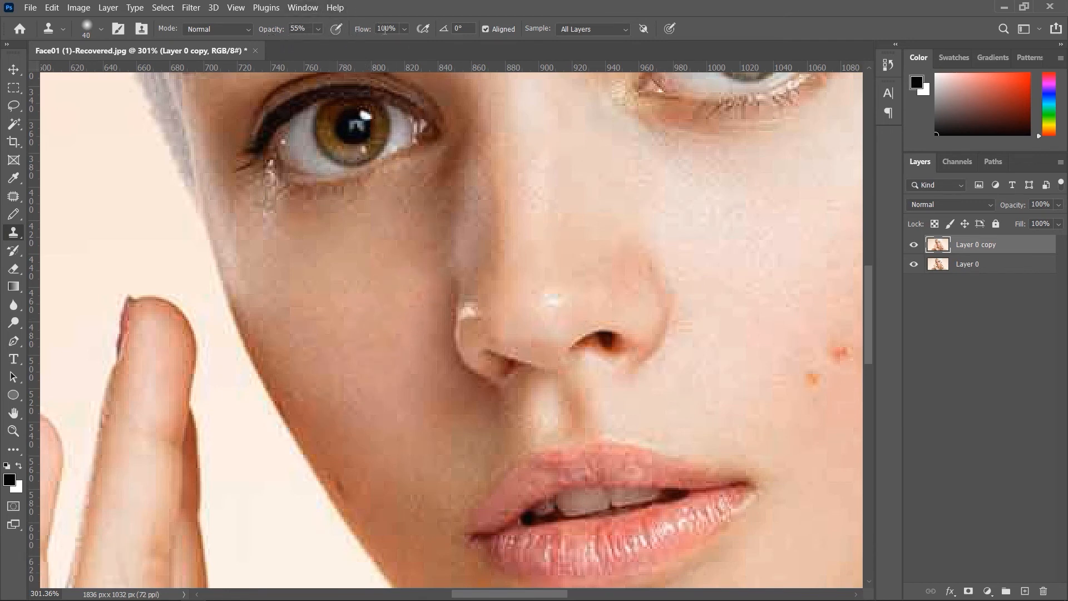
Clone clean nearby skin over the two blemishes in the middle of the brighter cheek, resampling for each one
key("space")
left_click_drag(746, 334, 542, 350)
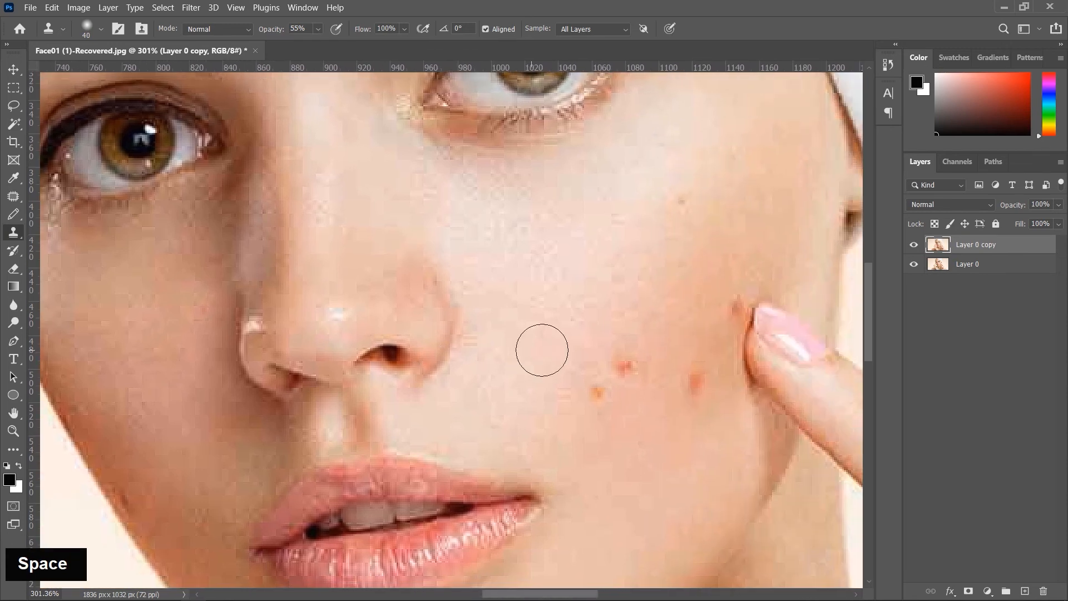
left_click(616, 320, "alt")
double_click(626, 362)
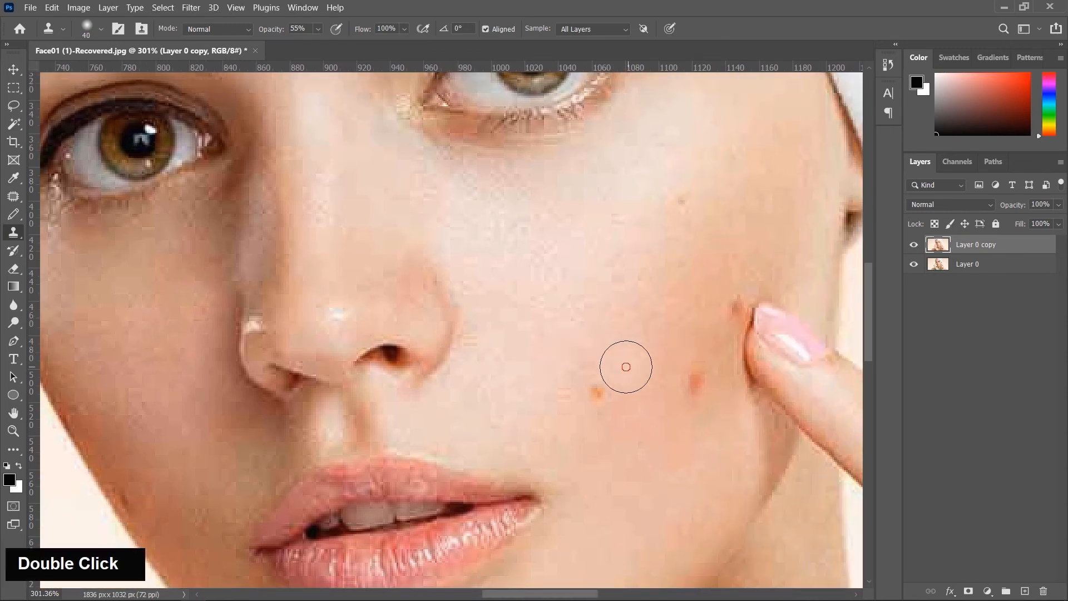
left_click(580, 336, "alt")
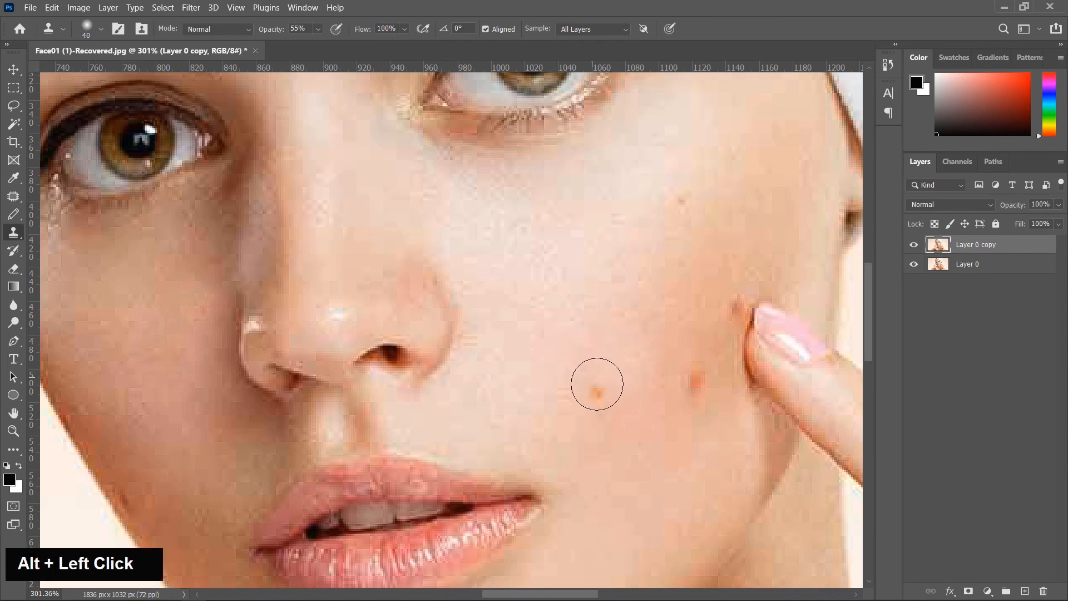
left_click(597, 384)
double_click(597, 380)
Sample skin below the outer blemish on the brighter cheek, near the pointing finger, and clone it away
left_click_drag(723, 264, 578, 259)
left_click(539, 425, "alt")
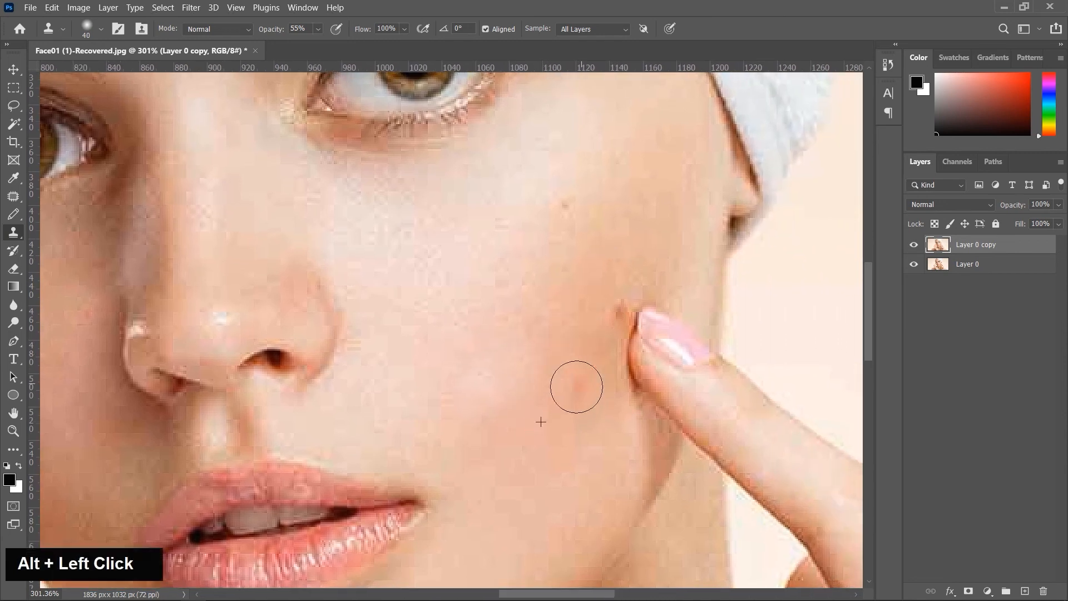
double_click(581, 389)
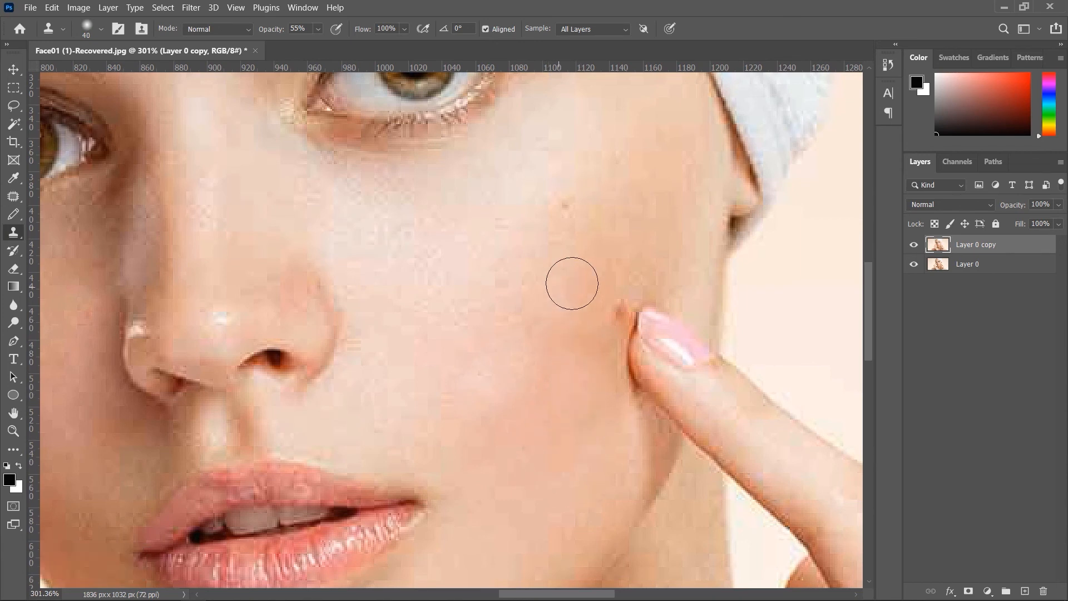
Try to clone over the small spot on the upper brighter cheek with the 40 px brush and undo the result
left_click(572, 226, "alt")
left_click(623, 223, "alt")
double_click(564, 205)
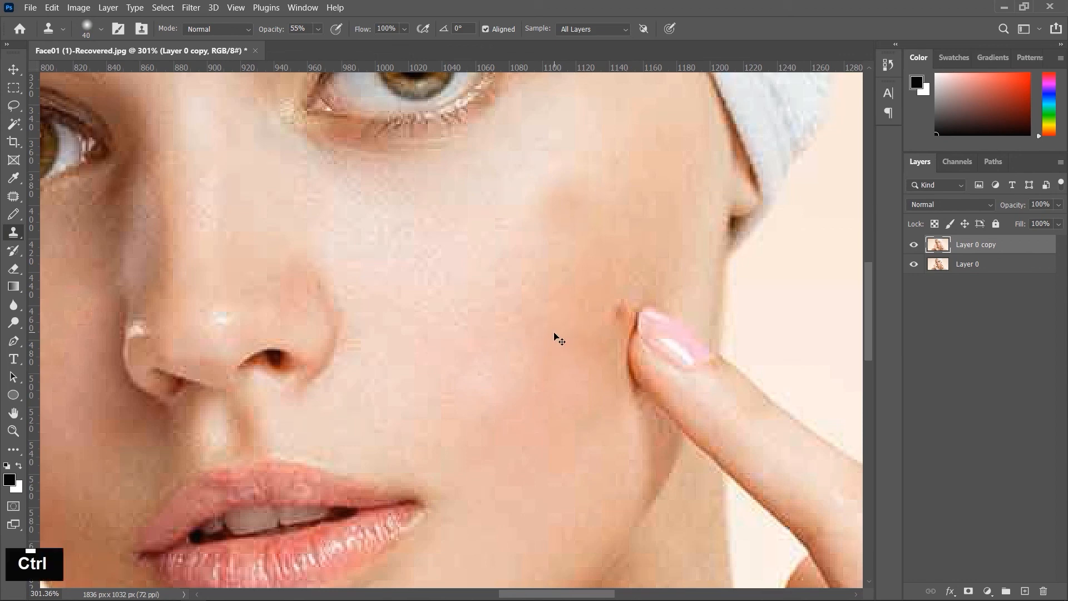
key("ctrl+z")
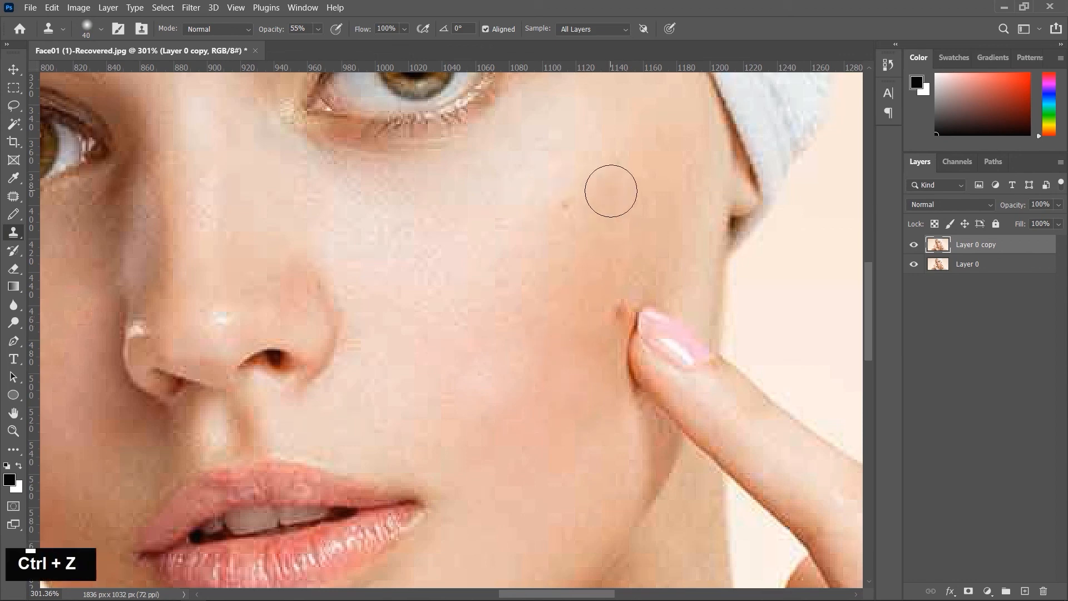
Reduce the Clone Stamp brush to 10 px and clone freshly sampled skin over the small spot on the upper brighter cheek
scroll(612, 186, "up", 4)
right_click(555, 184, "alt")
left_click_drag(554, 183, 530, 182)
key("bracketleft")
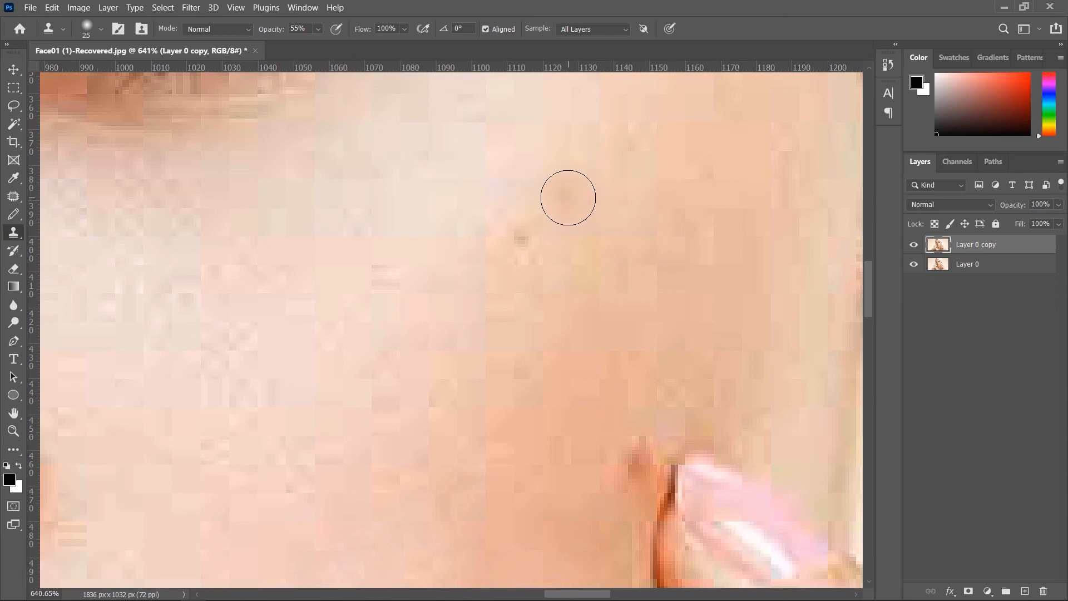
left_click(533, 185, "alt")
double_click(518, 240)
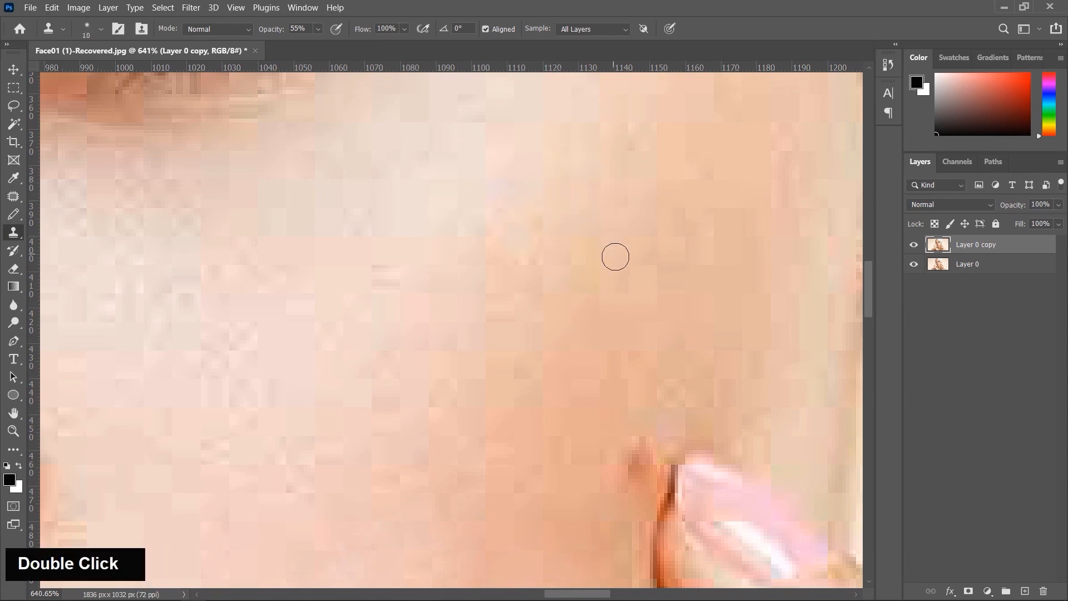
Sample cheek skin beside the pointing fingertip, clone away the blemish next to the nail, and fit the whole photo in view
scroll(604, 252, "down", 3)
left_click(584, 410, "alt")
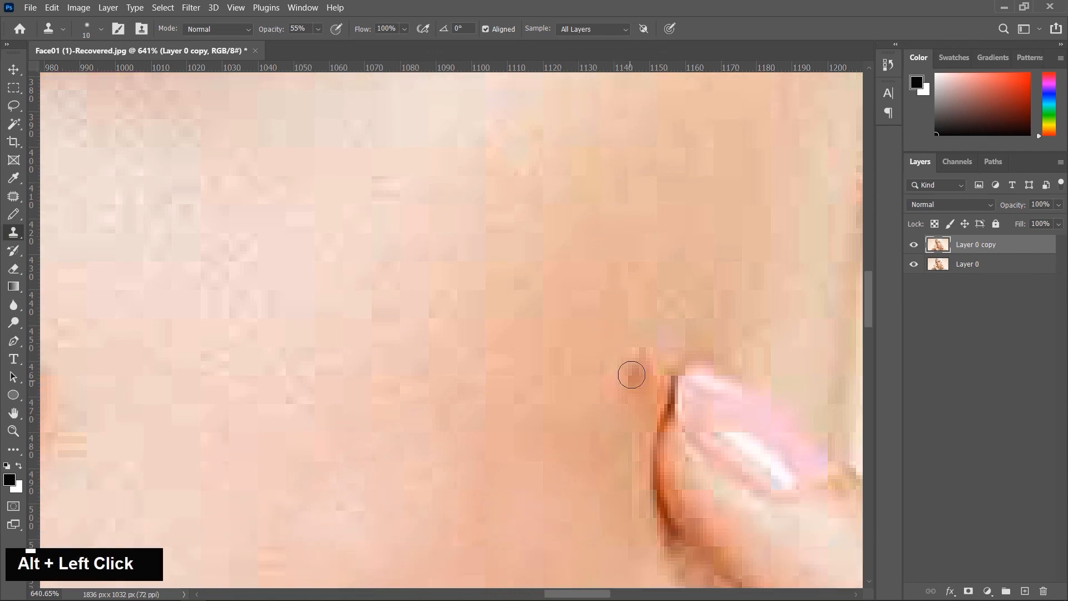
double_click(647, 379)
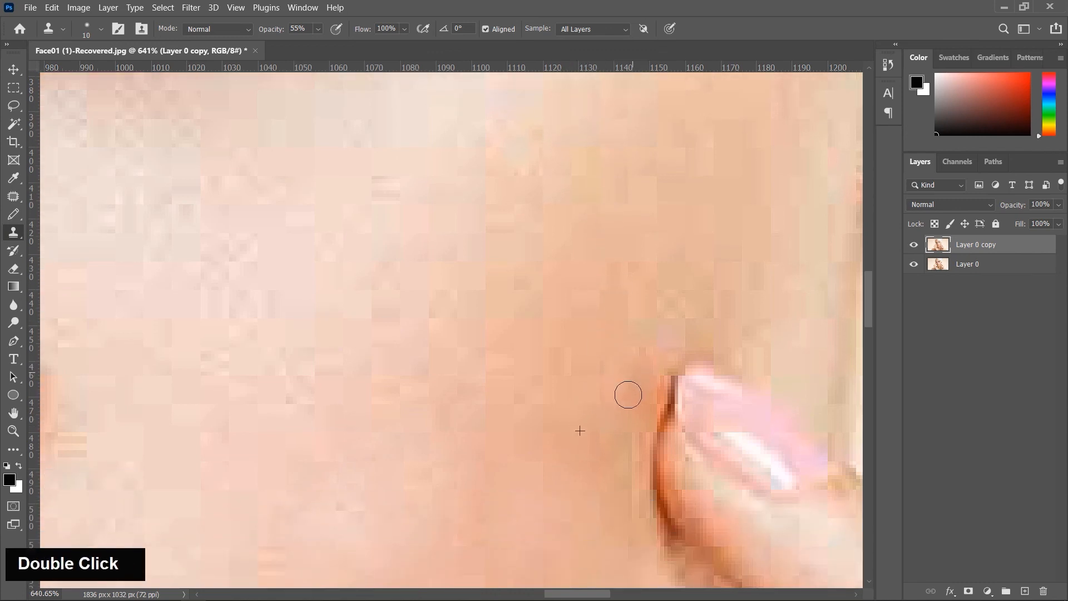
scroll(601, 450, "down", 10, "alt")
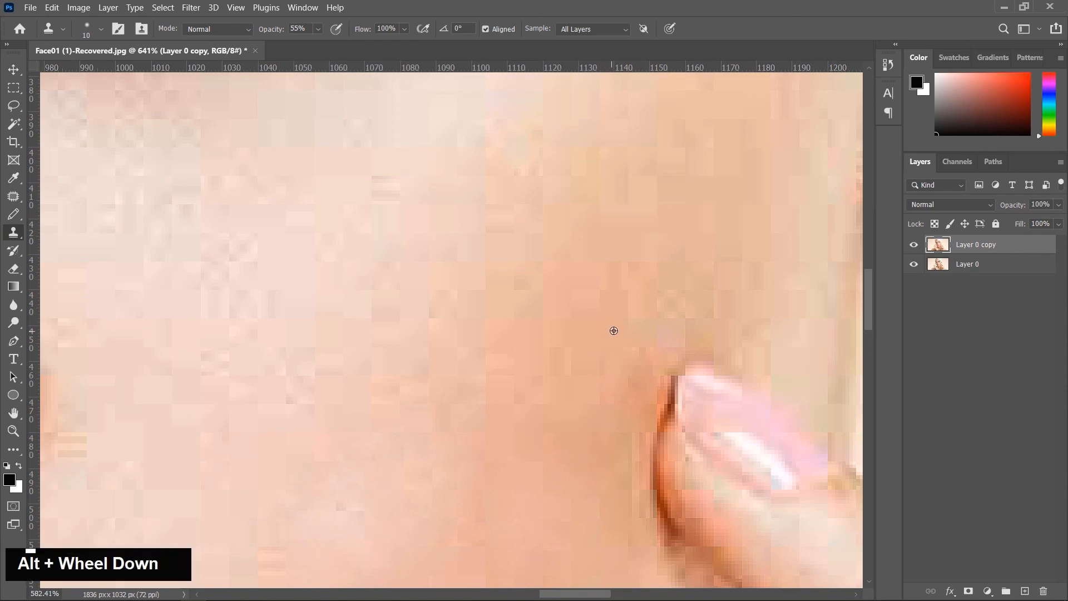
scroll(643, 330, "down", 1, "alt")
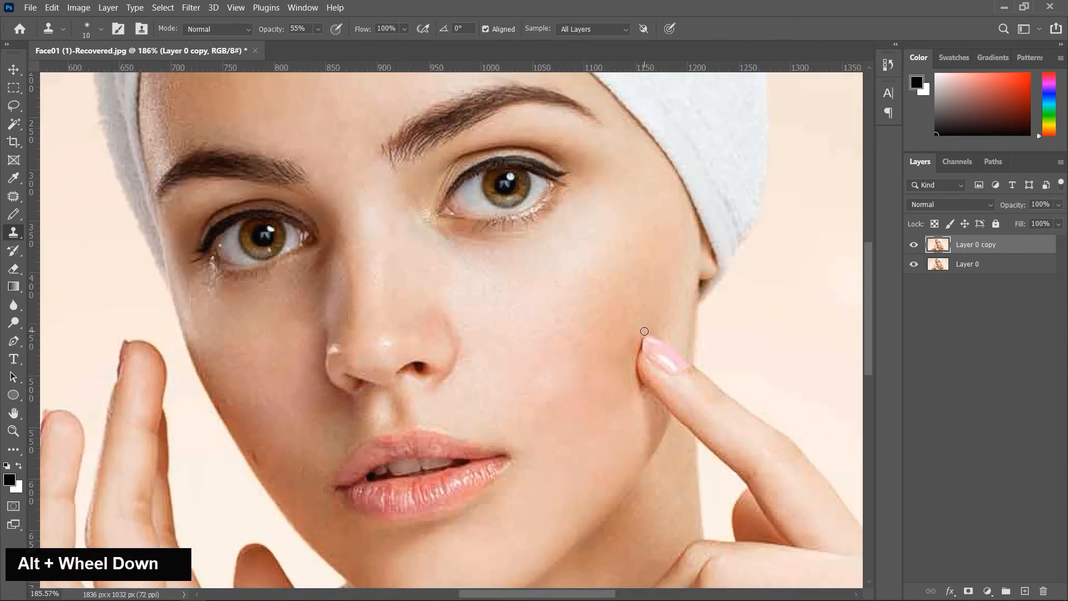
key("ctrl+0")
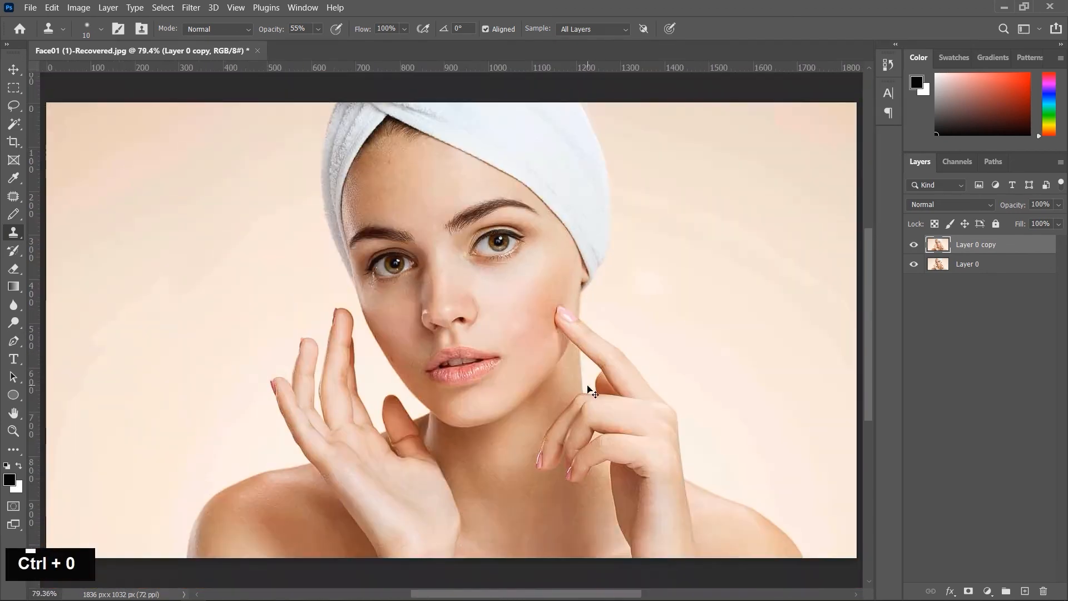